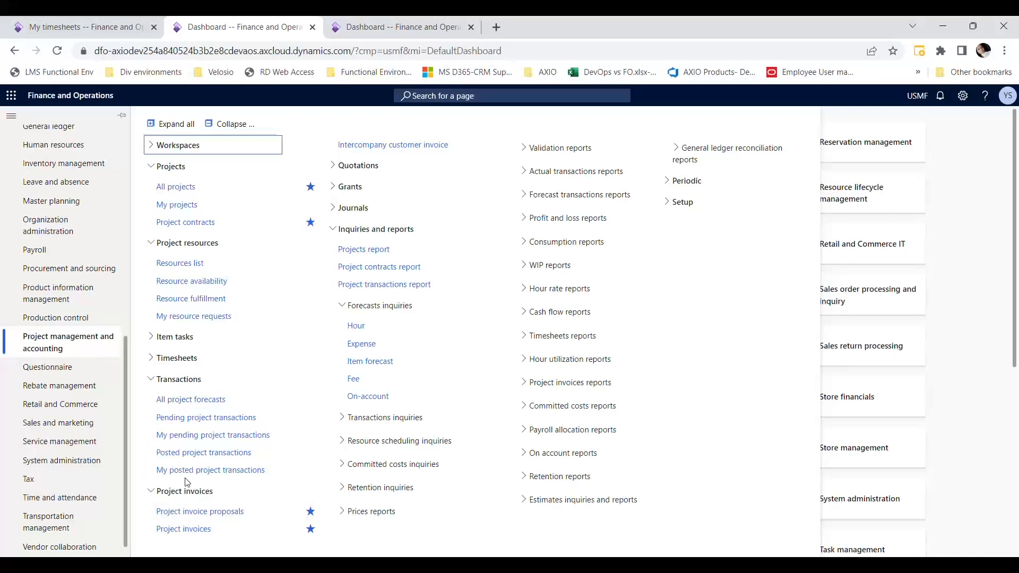
- Start a new invoice proposal in Project invoice proposals for project contract 000061 of Birch Company
left_click(185, 512)
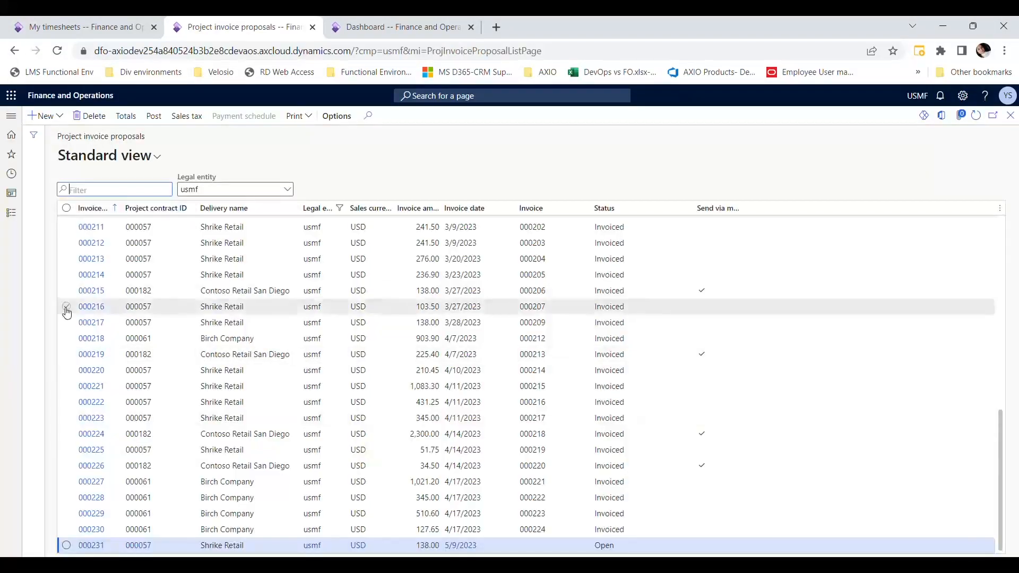
left_click(45, 119)
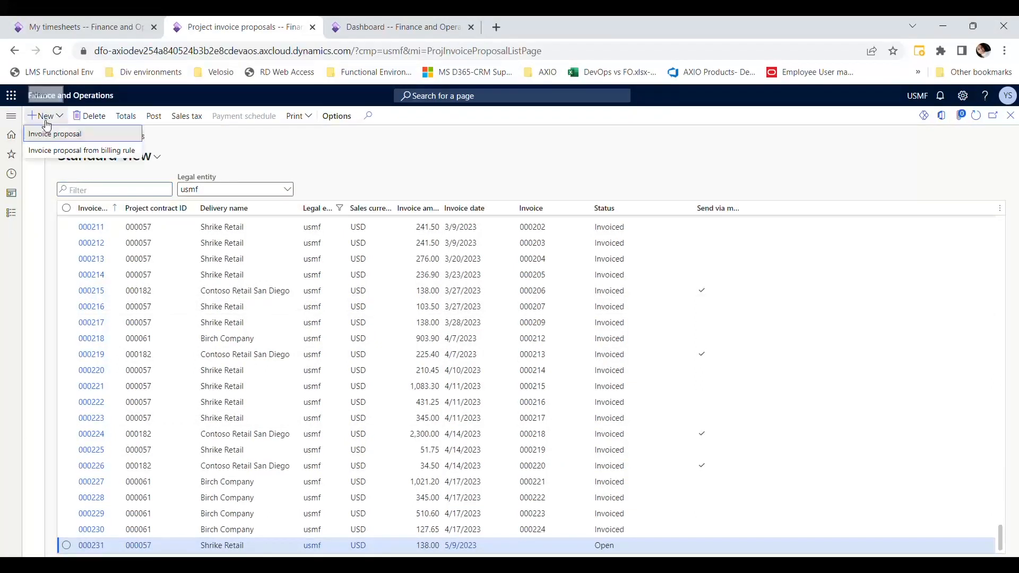
left_click(51, 133)
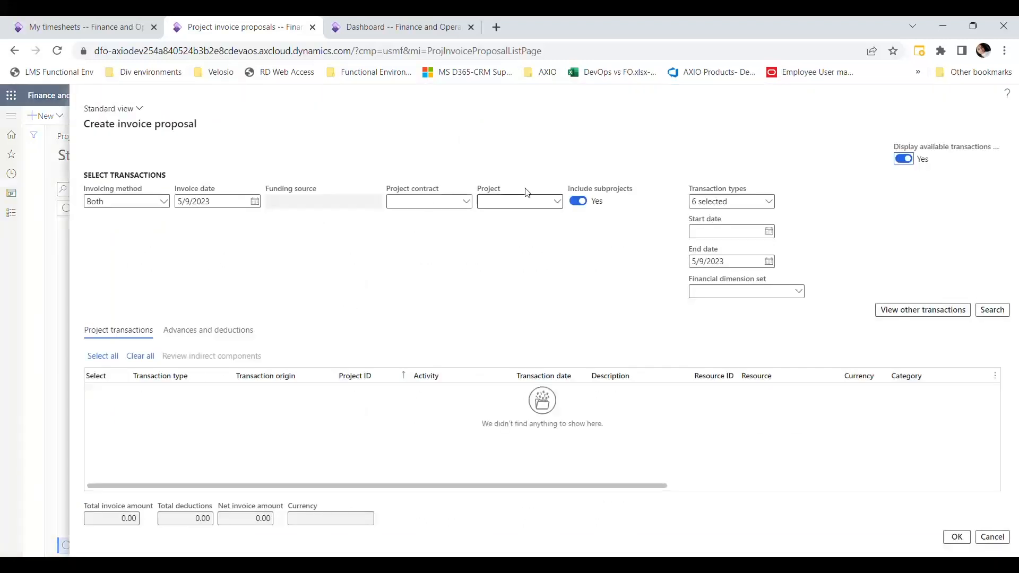
left_click(429, 206)
type("000061")
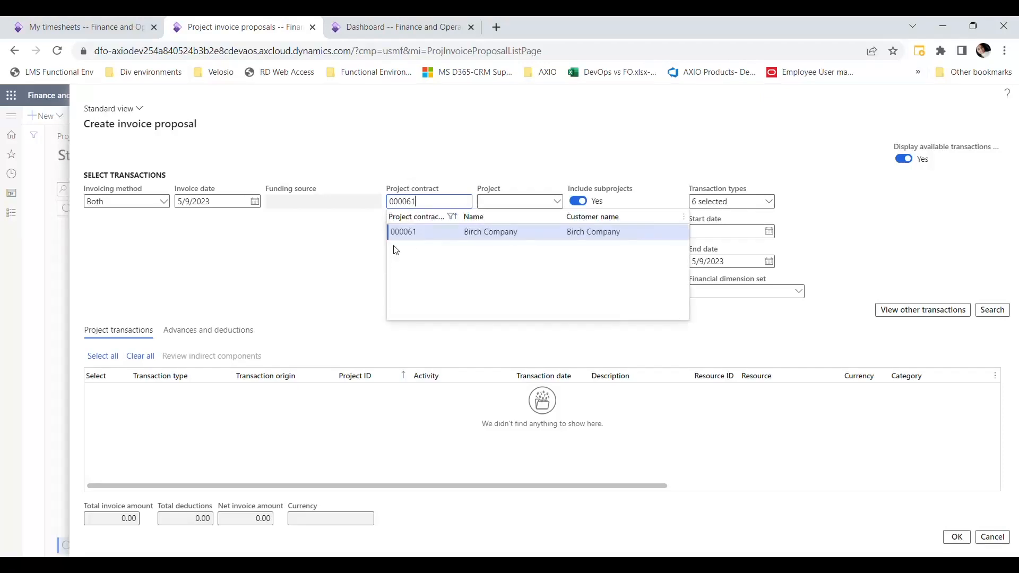
left_click(409, 233)
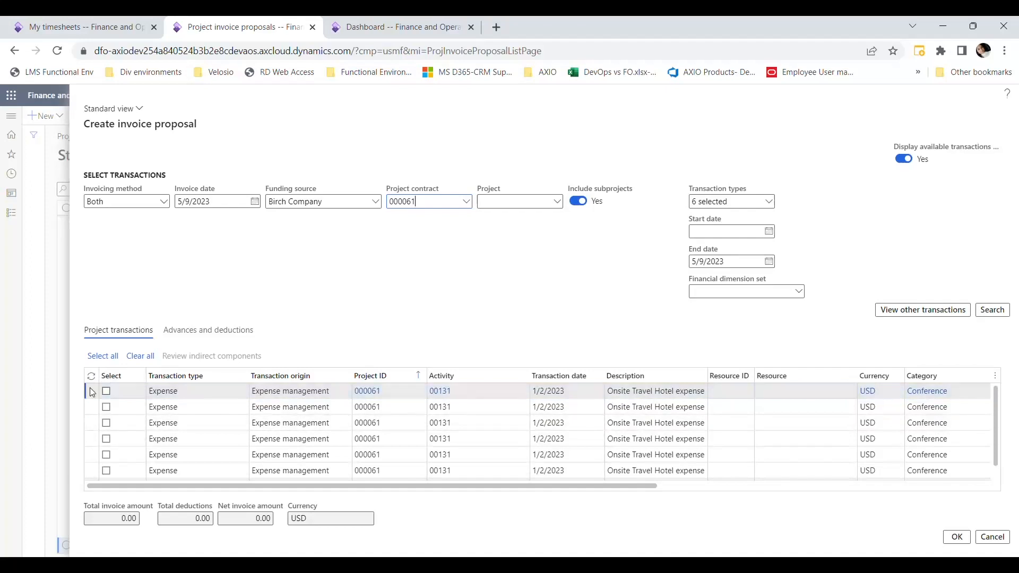
- Include the first two Onsite Travel Hotel expense transactions and create the invoice proposal from them
left_click(106, 391)
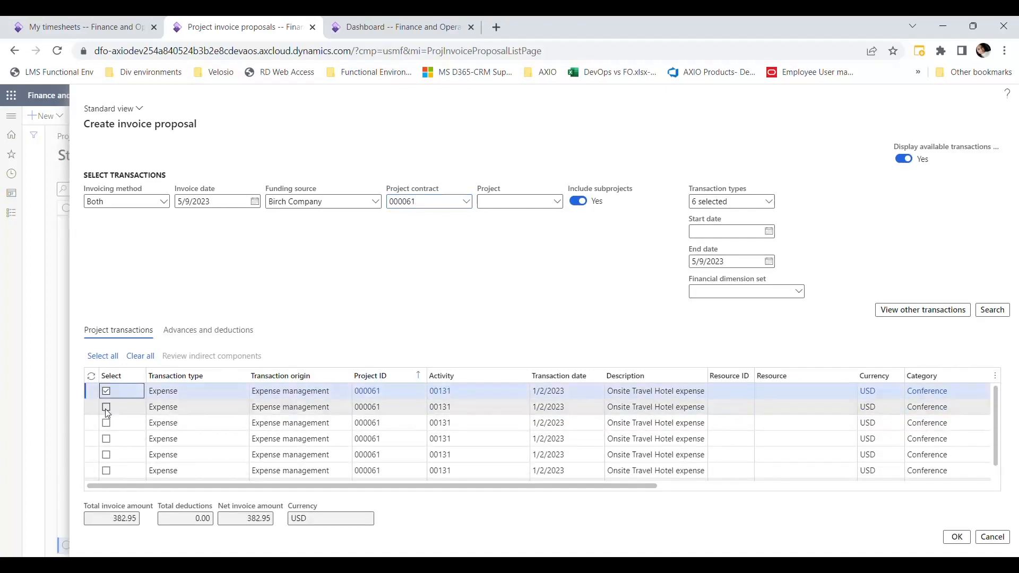
left_click(107, 407)
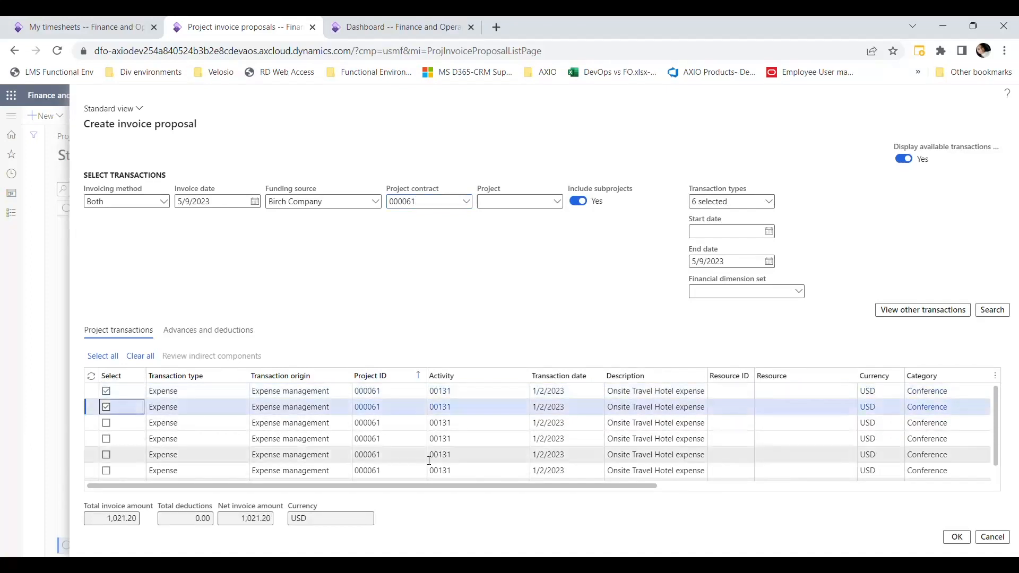
left_click_drag(447, 484, 785, 483)
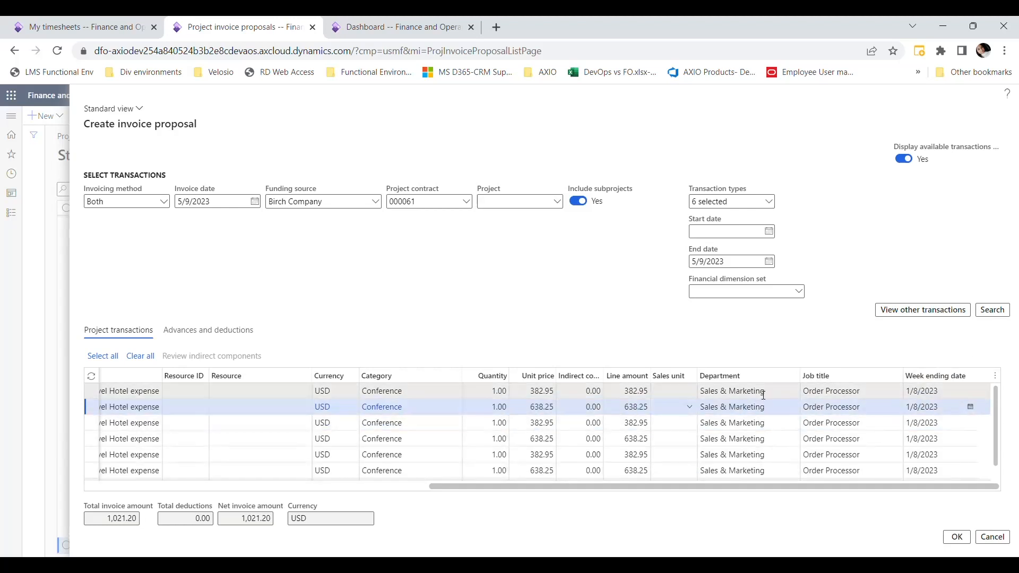
left_click_drag(763, 487, 388, 513)
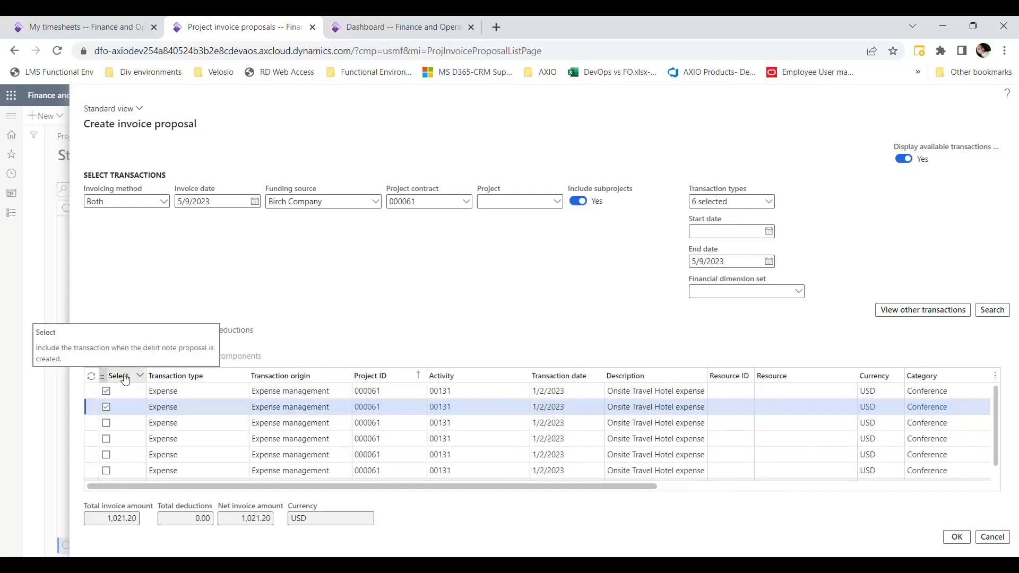
left_click(106, 407)
left_click(106, 406)
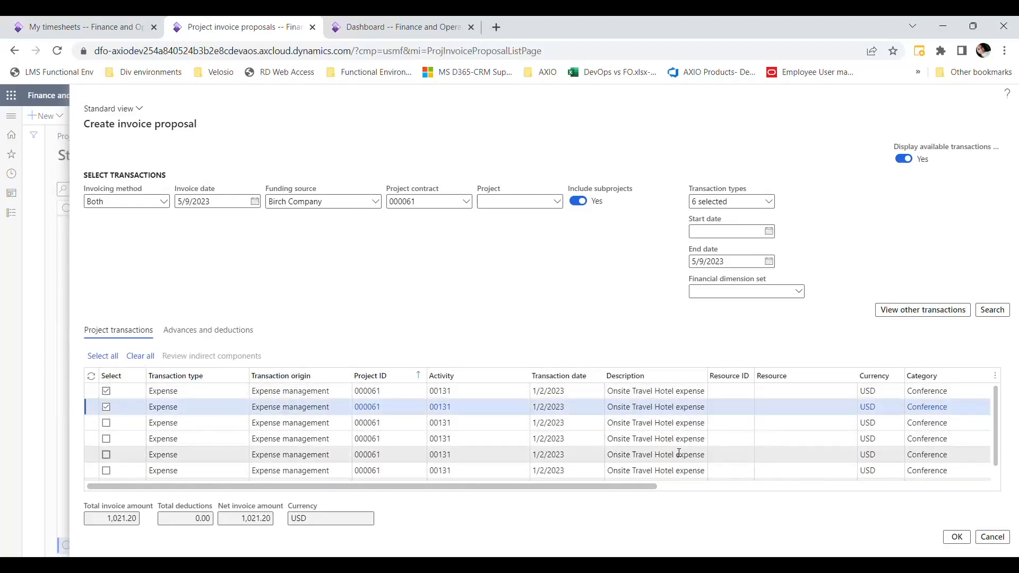
left_click(956, 537)
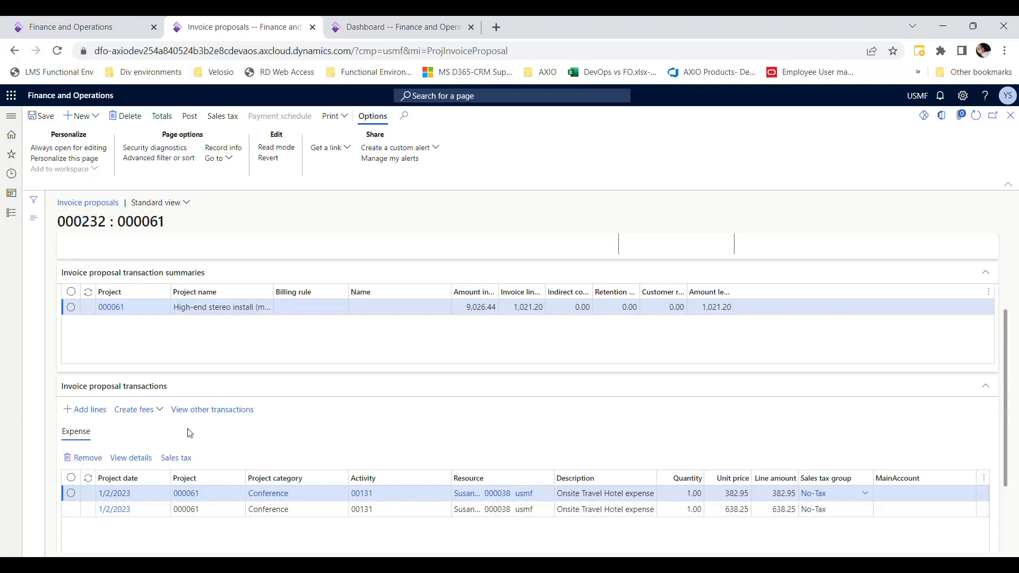
- Post the Birch Company invoice proposal without printing it and check the status in its header
left_click(189, 117)
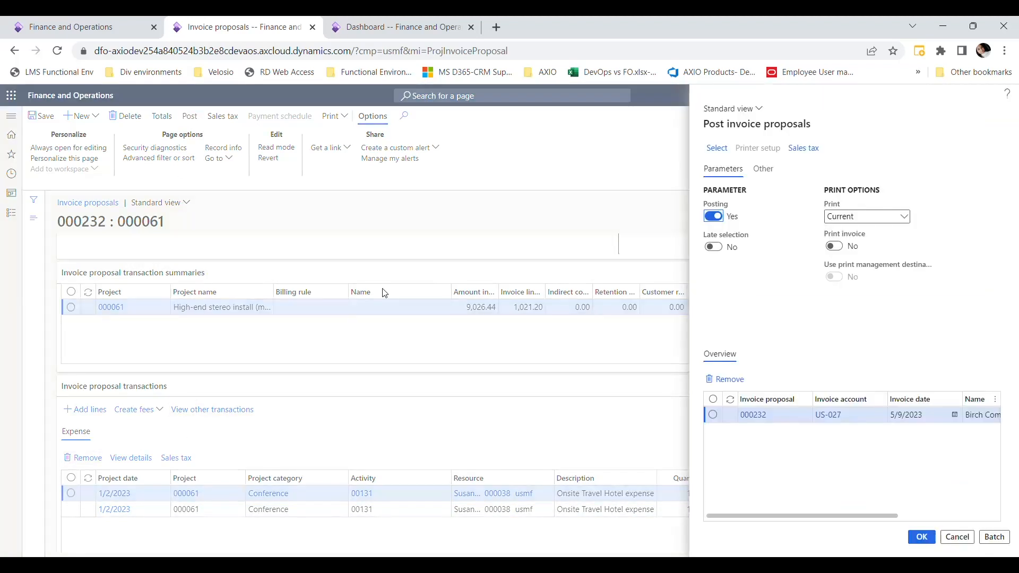
left_click(713, 414)
left_click(921, 536)
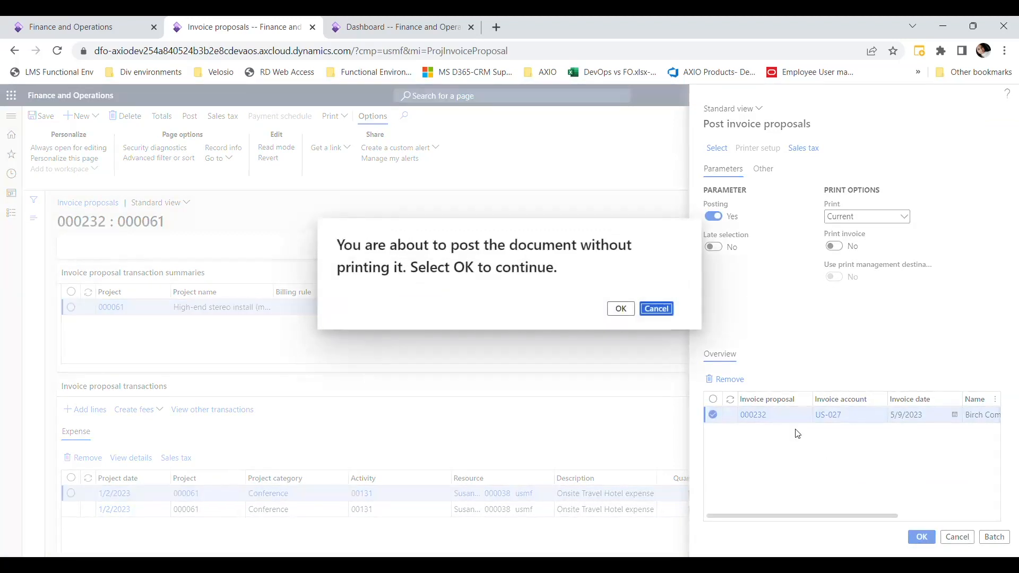
left_click(628, 314)
left_click(615, 310)
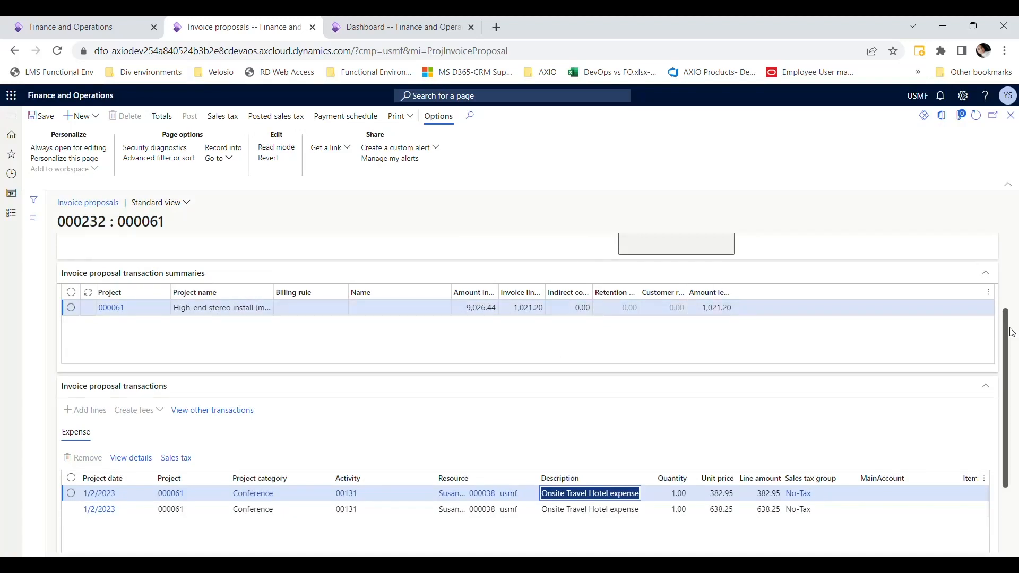
scroll(997, 329, "up", 3)
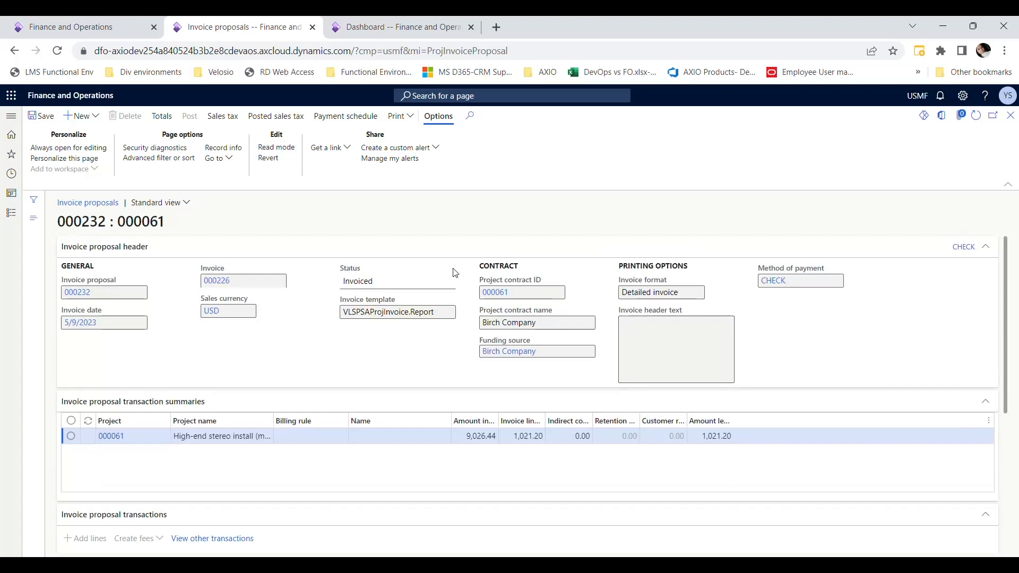
left_click_drag(382, 282, 320, 287)
left_click(299, 344)
- Review the parameters and record filters of AXIO ProServ's Create project invoice proposals (AXIO) job, then cancel it
left_click(12, 213)
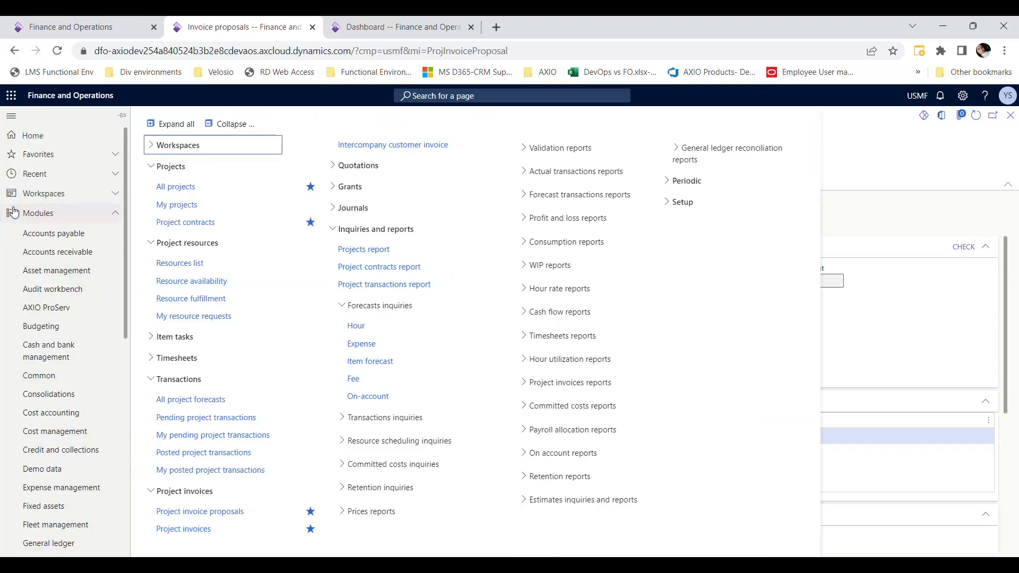
left_click(97, 309)
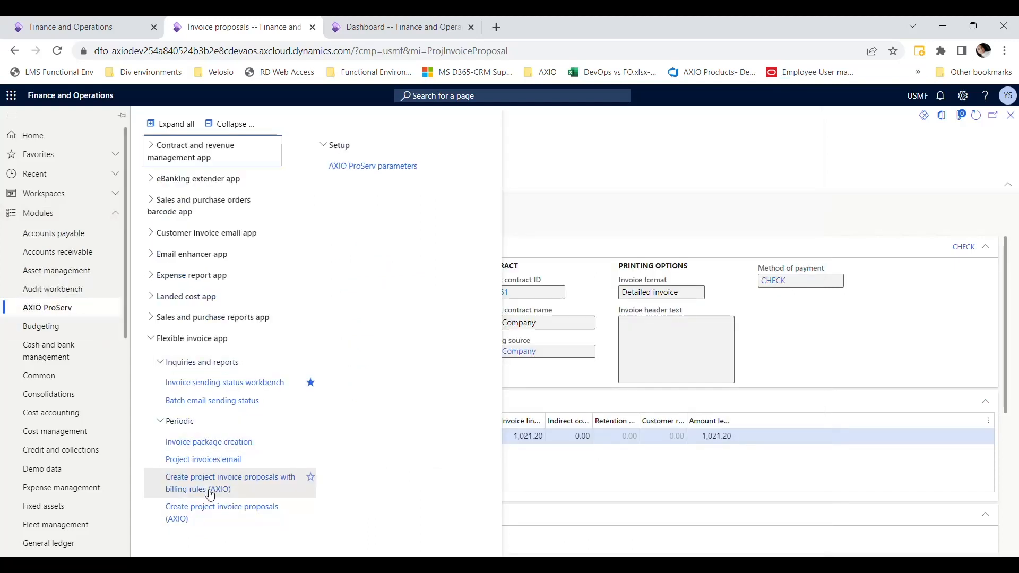
left_click(240, 523)
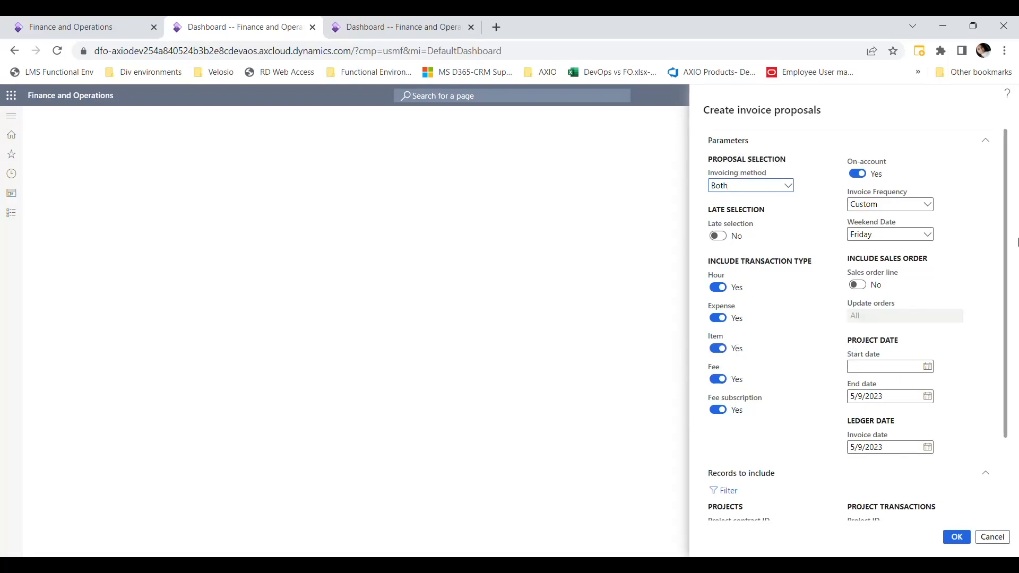
scroll(1017, 318, "down", 2)
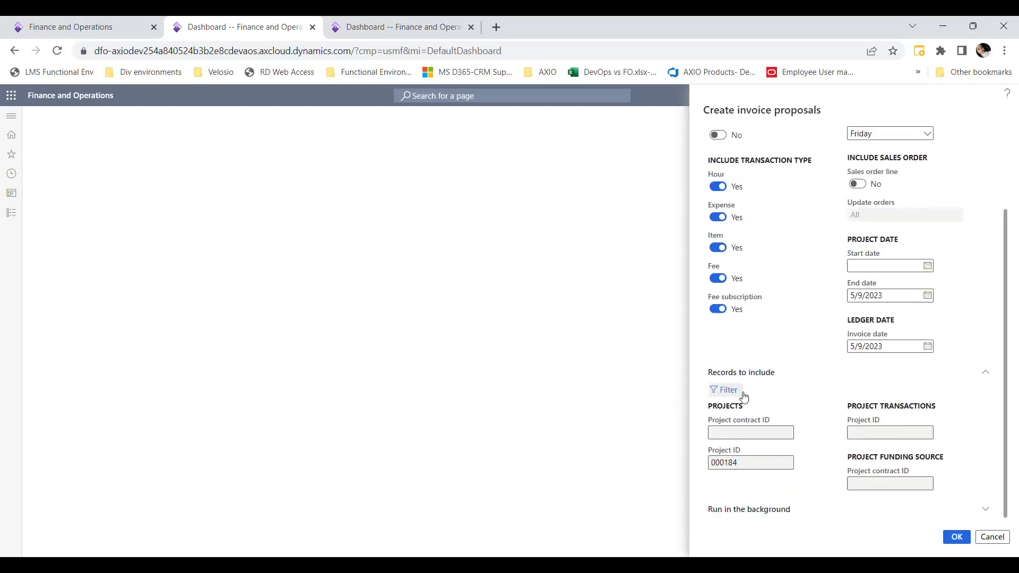
left_click_drag(749, 468, 688, 474)
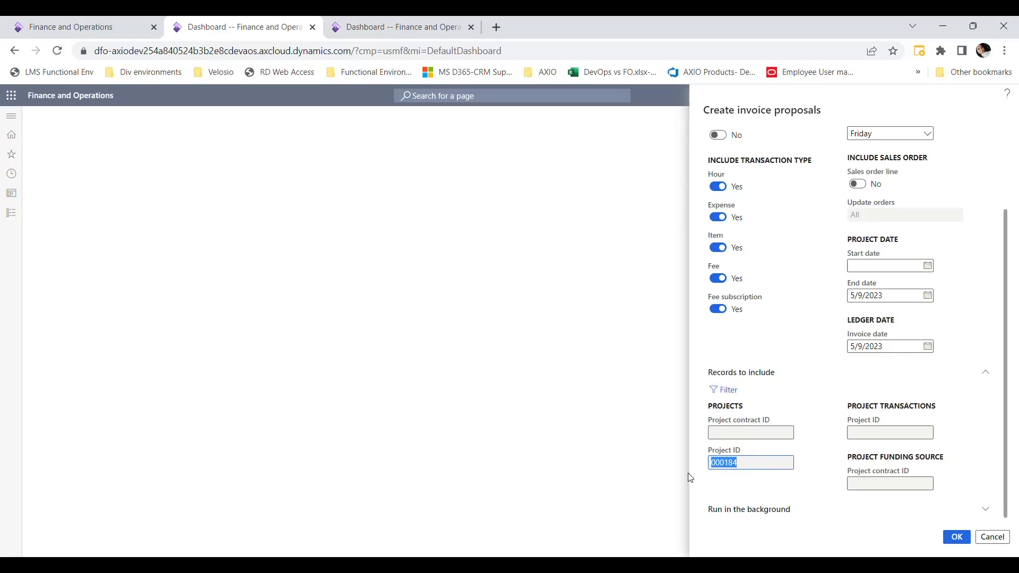
left_click(805, 446)
left_click(990, 536)
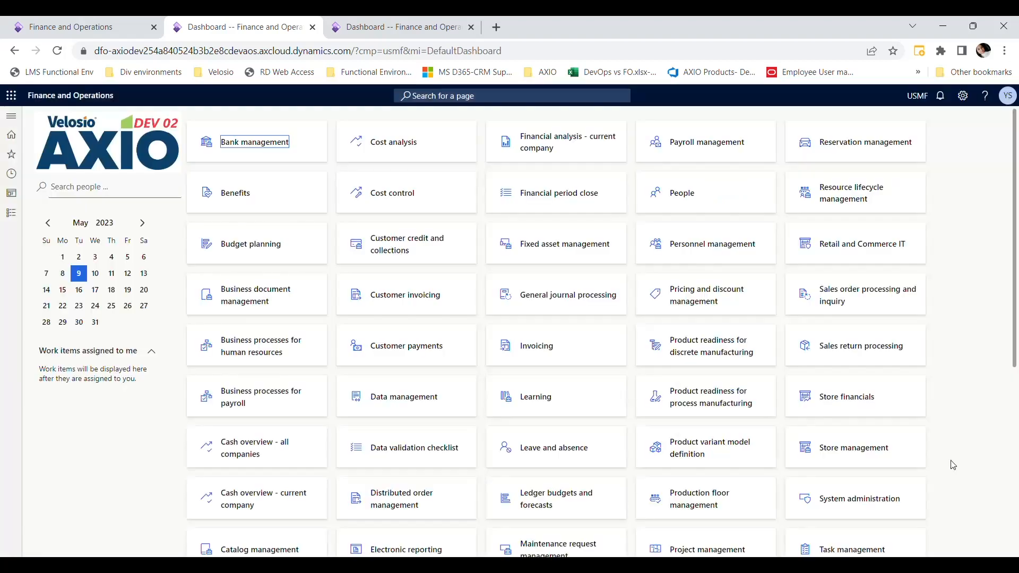
- Run AXIO ProServ's Invoice package creation job with its default settings, without batch processing
left_click(11, 214)
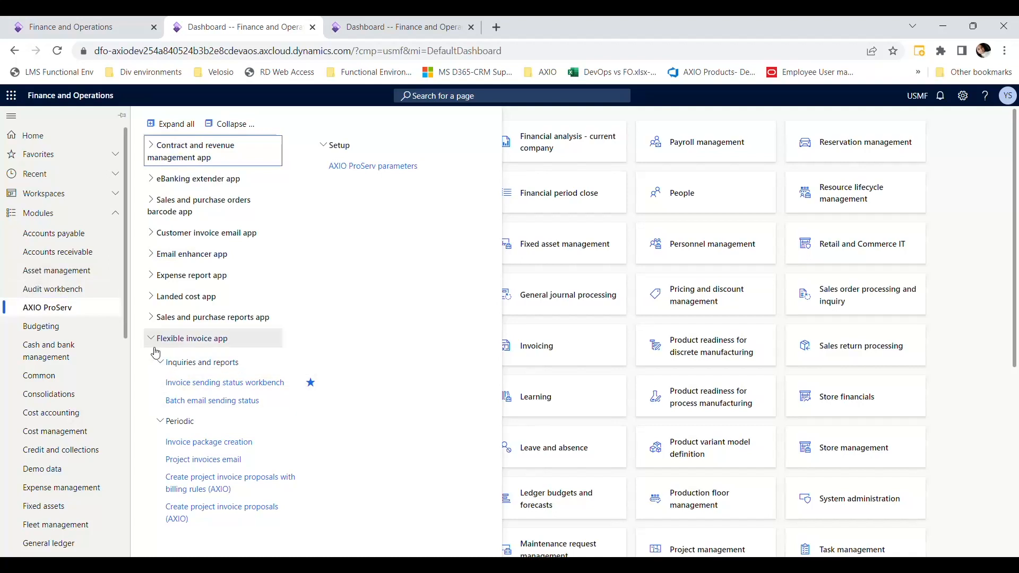
left_click(230, 443)
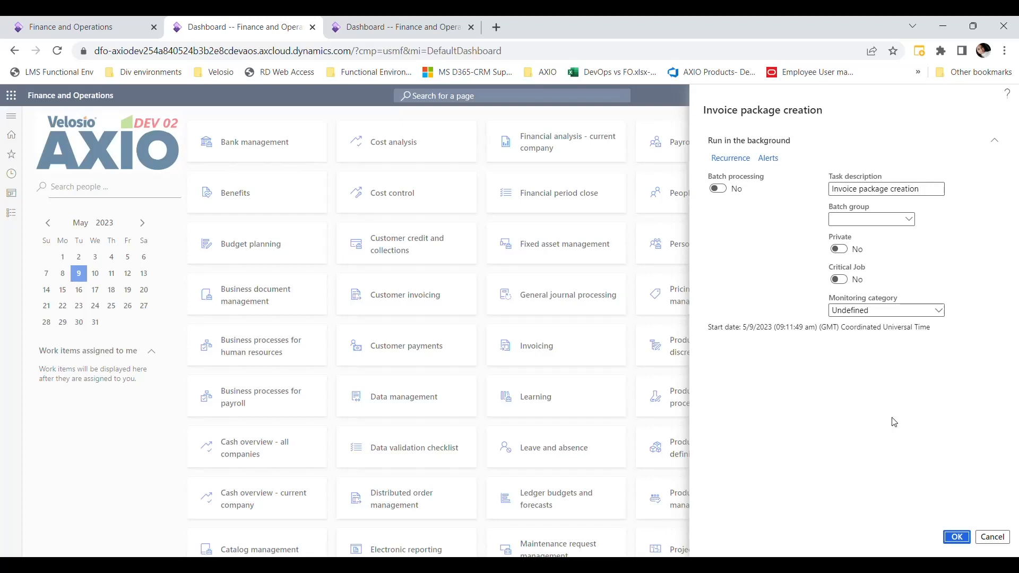
left_click(961, 537)
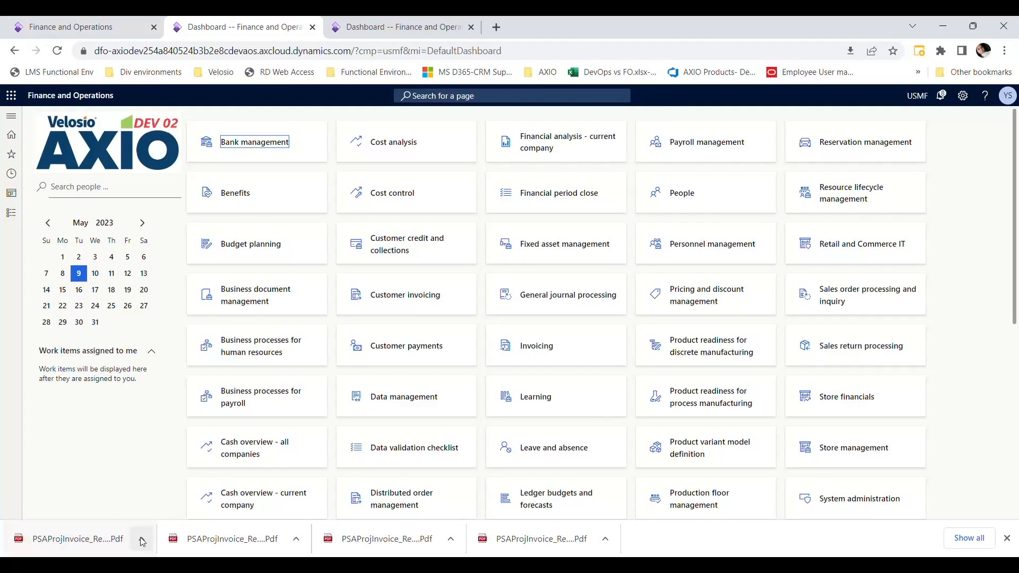
- Open the downloaded PSAProjInvoice_Report (65).Pdf, review the invoice and close it
left_click(604, 539)
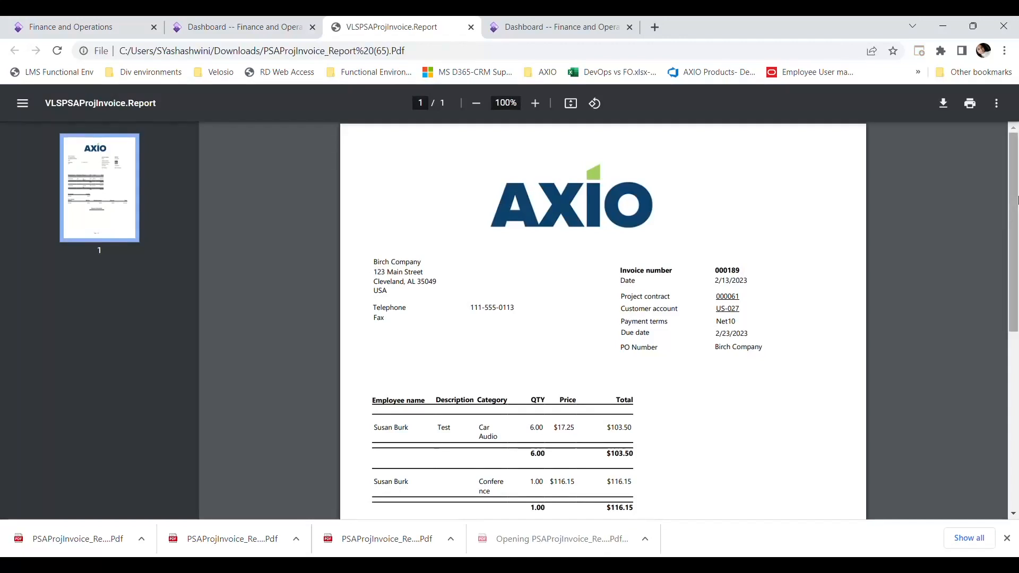
mouse_move(1016, 183)
left_mouse_down()
mouse_move(1016, 357)
mouse_move(1015, 191)
left_mouse_up()
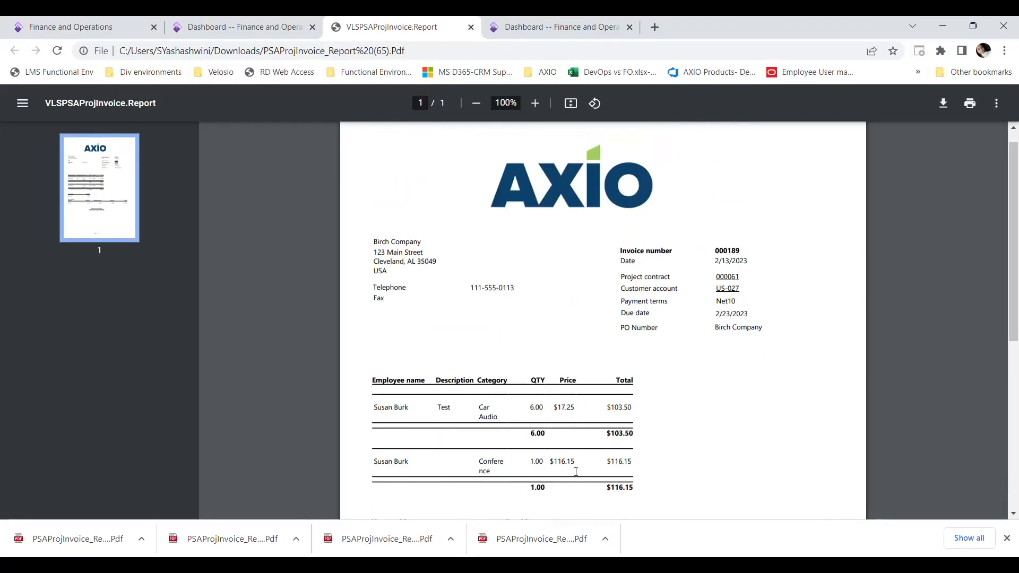
left_click(470, 27)
left_click(85, 433)
- Run the flexible invoice app's Project invoices email job with its default settings
left_click(11, 213)
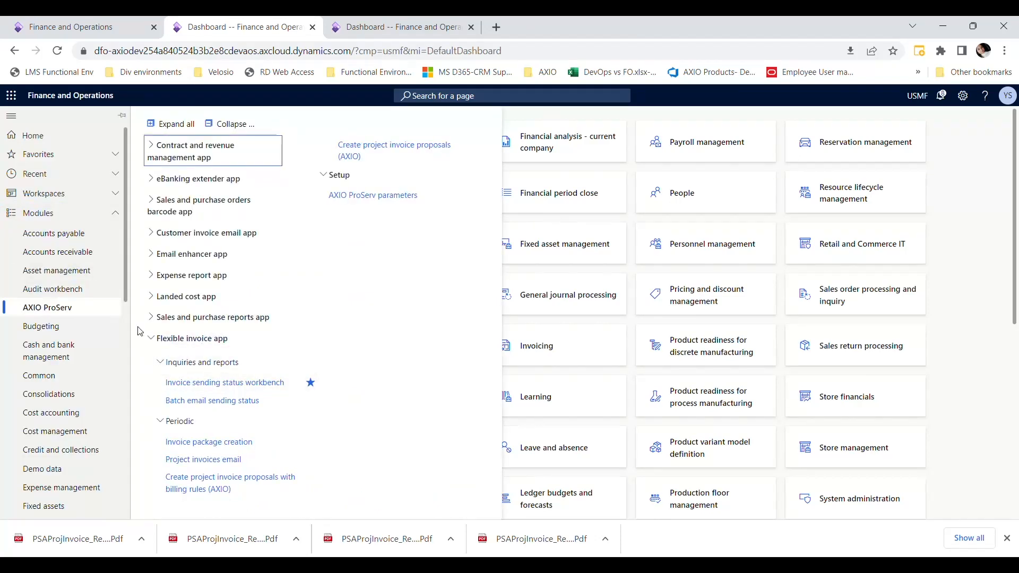
left_click(200, 459)
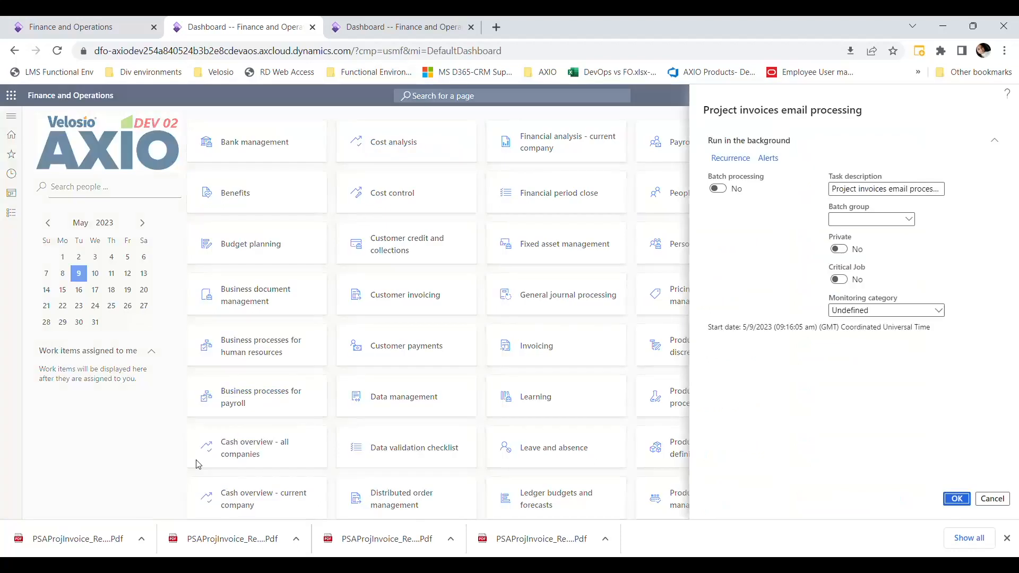
left_click(957, 498)
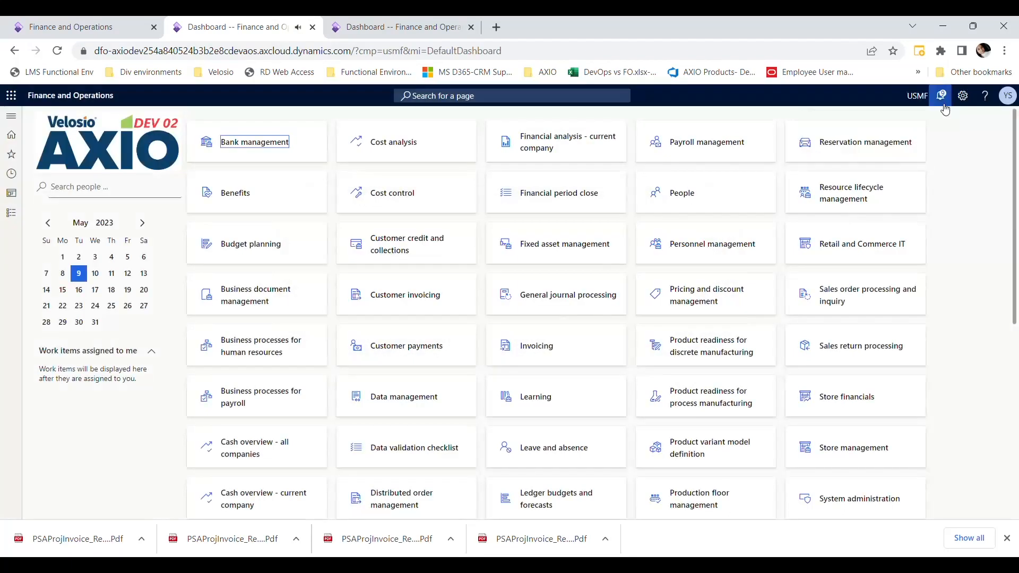
- Review the job notifications in the Action center and close it
left_click(942, 98)
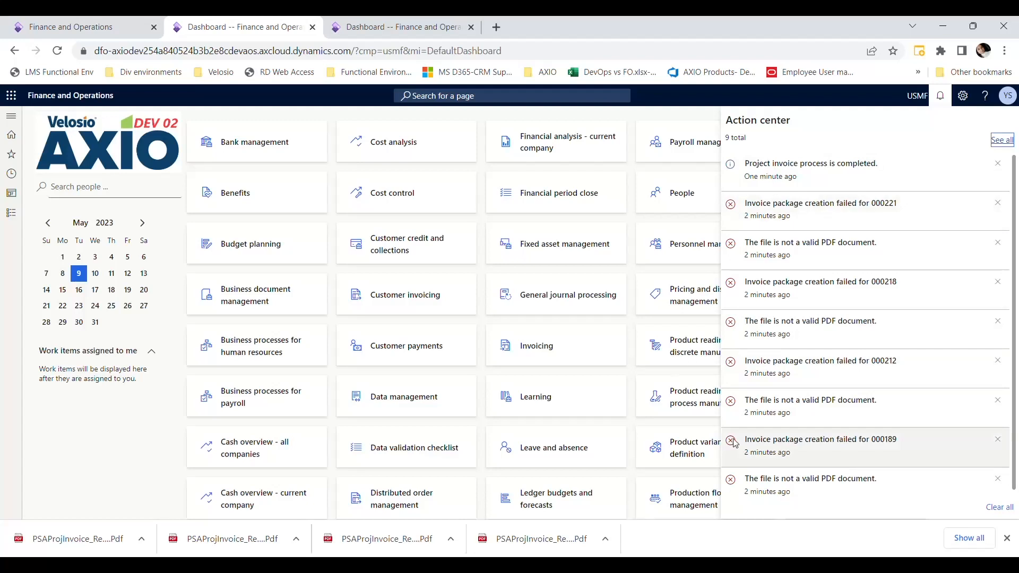
left_click(634, 341)
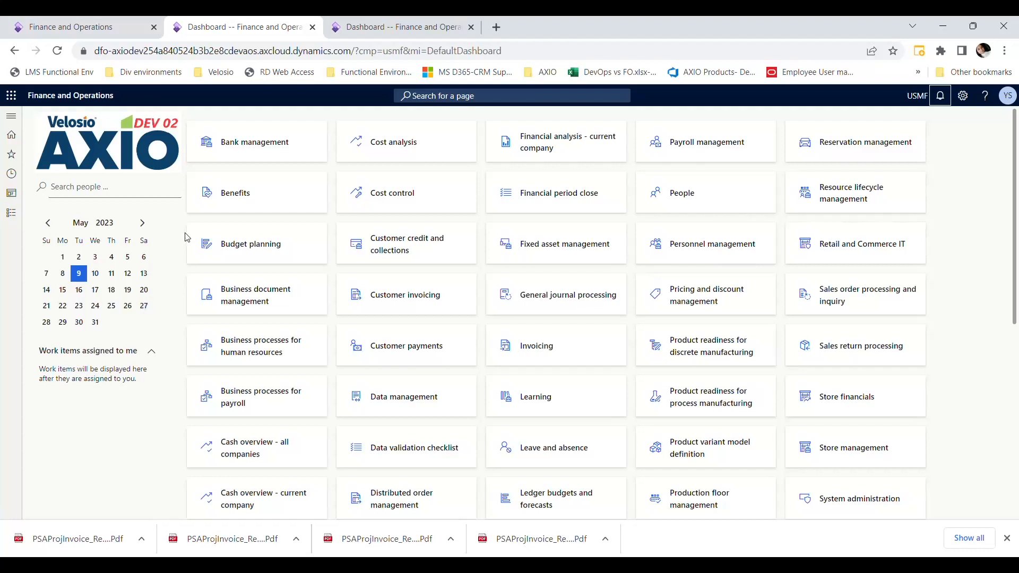
left_click(163, 252)
- In the flexible invoice parameters of AXIO ProServ, enable department and WEDate for grouping and sub-totals
left_click(346, 24)
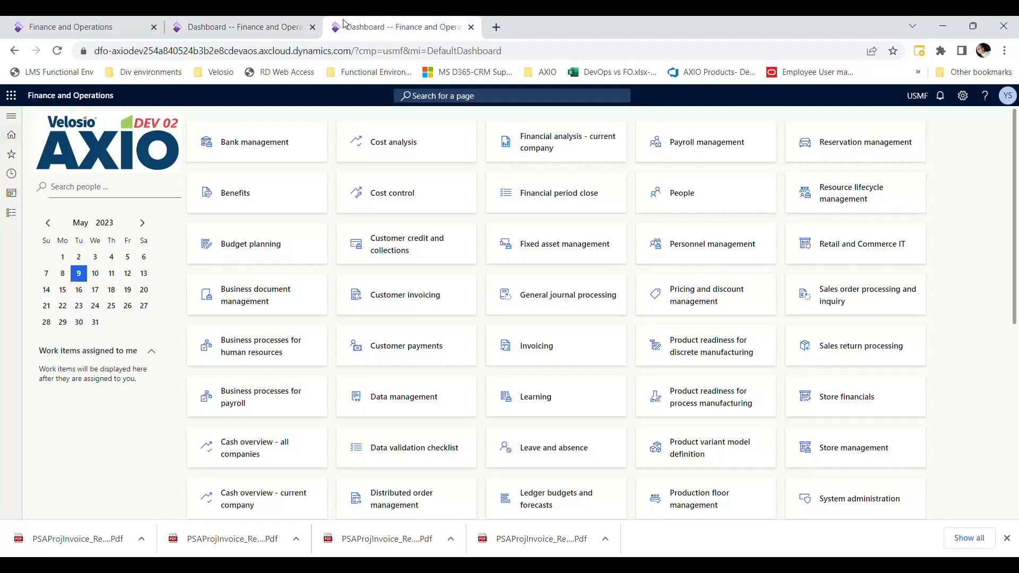
left_click(11, 213)
left_click(75, 307)
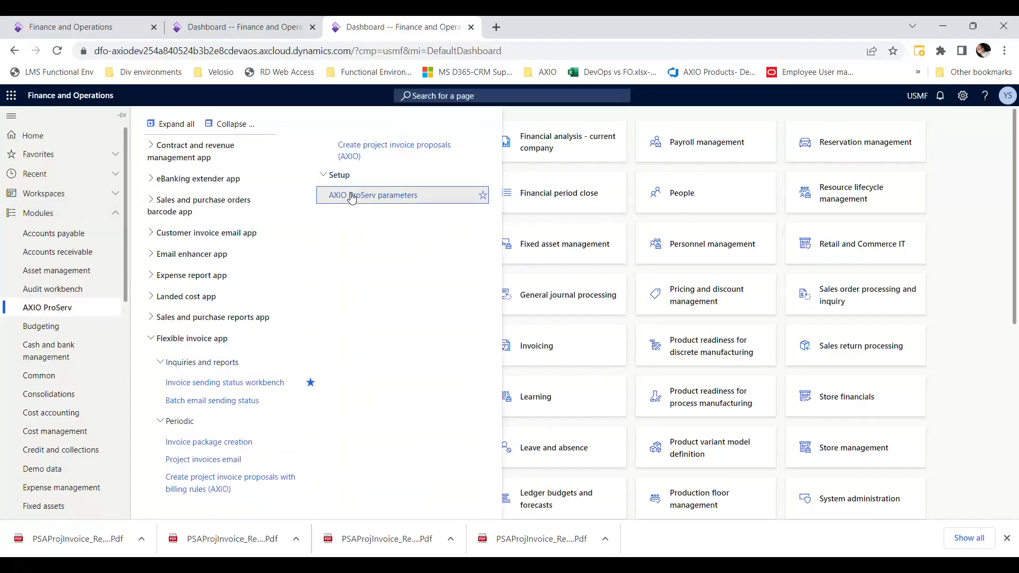
left_click(353, 195)
left_click(80, 495)
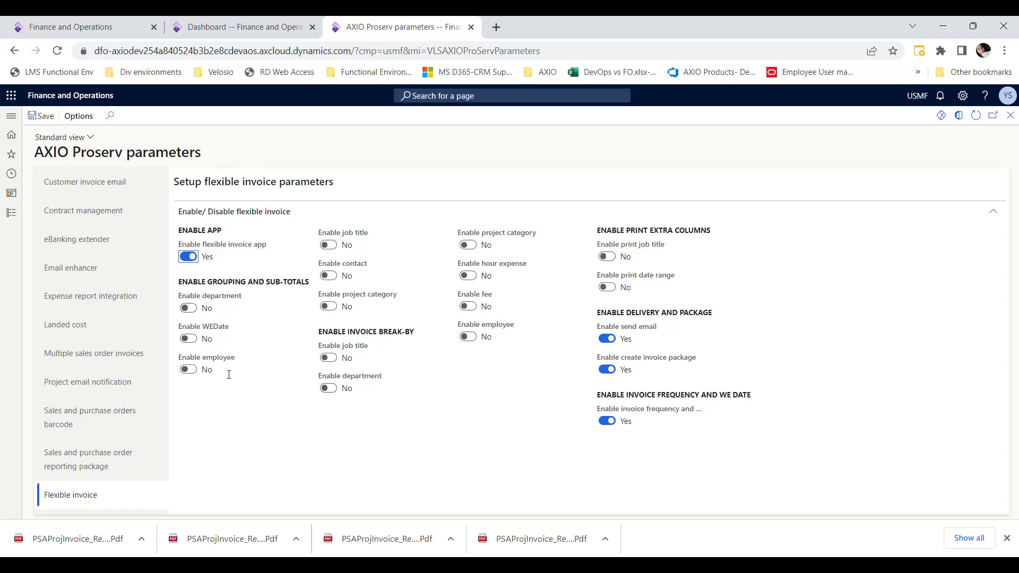
left_click(190, 311)
left_click(197, 337)
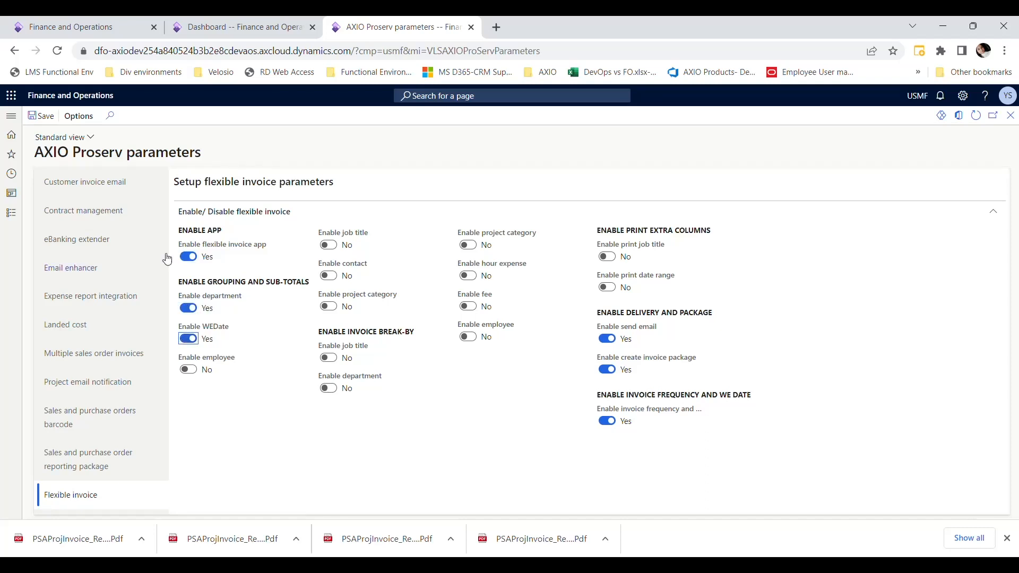
- Open the funding source details of the Birch Company project contract and review its AXIO Flexible Invoice and delivery settings
left_click(186, 32)
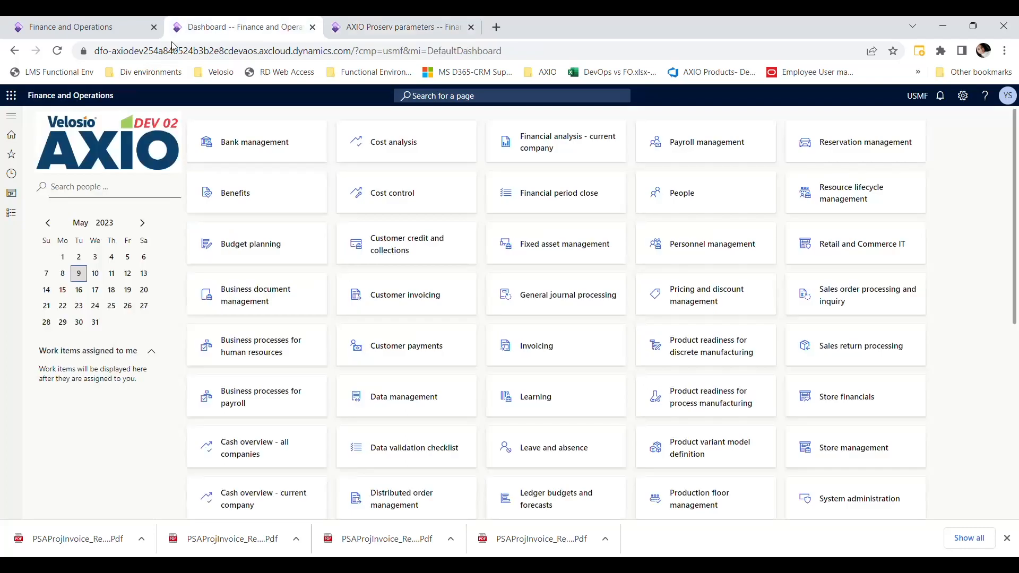
left_click(10, 211)
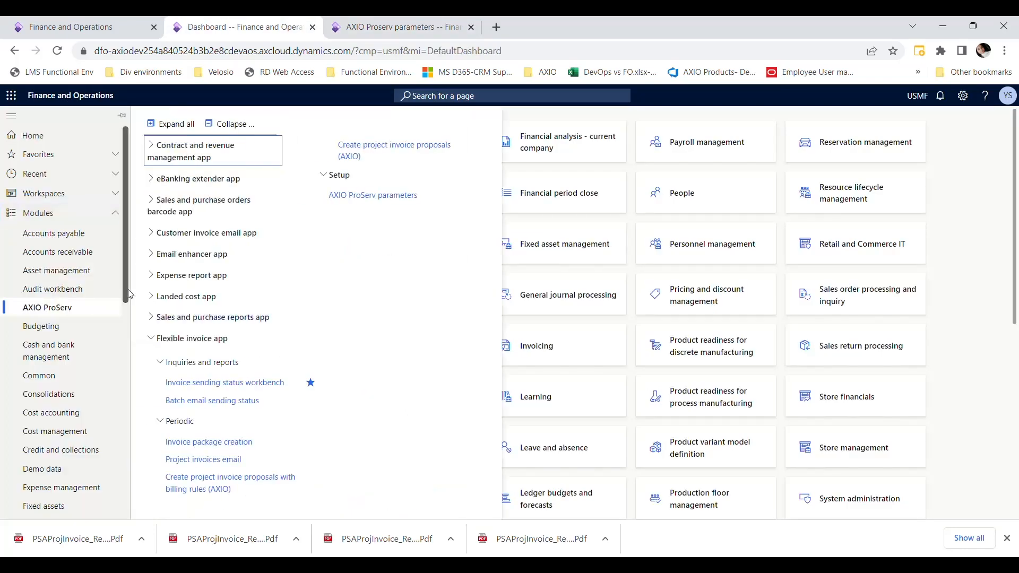
left_click_drag(126, 327, 126, 515)
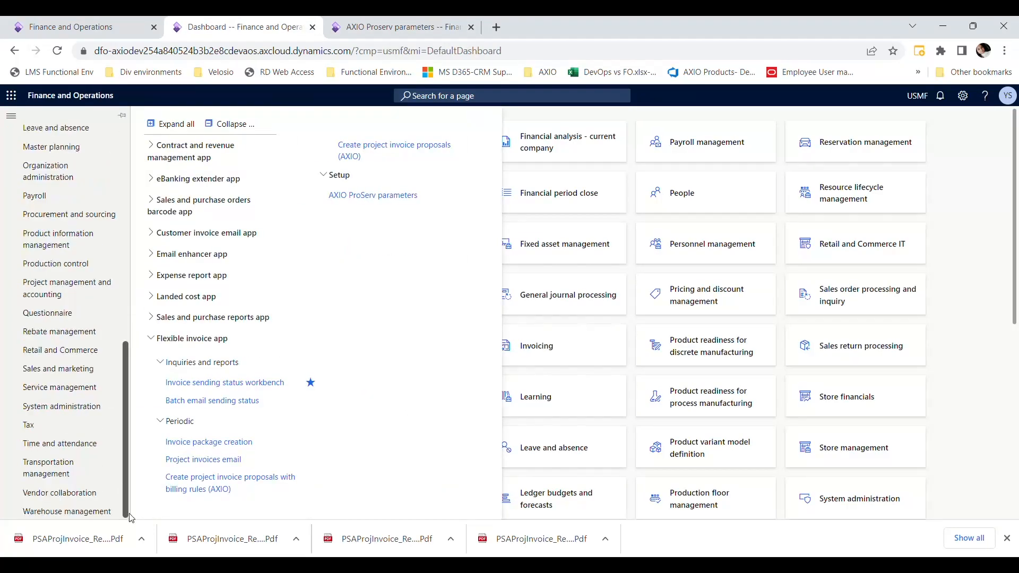
left_click(62, 290)
left_click(194, 222)
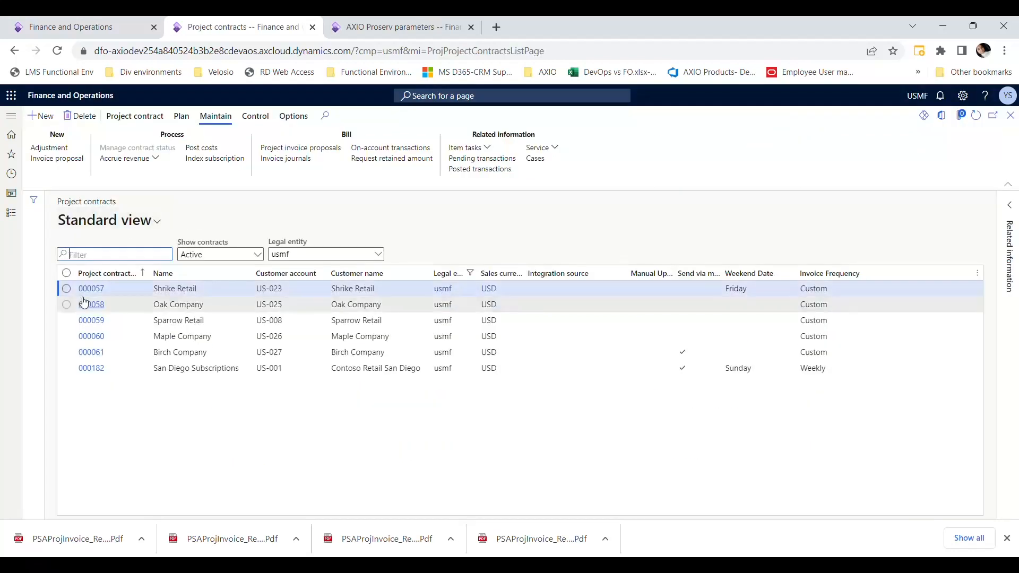
left_click(89, 351)
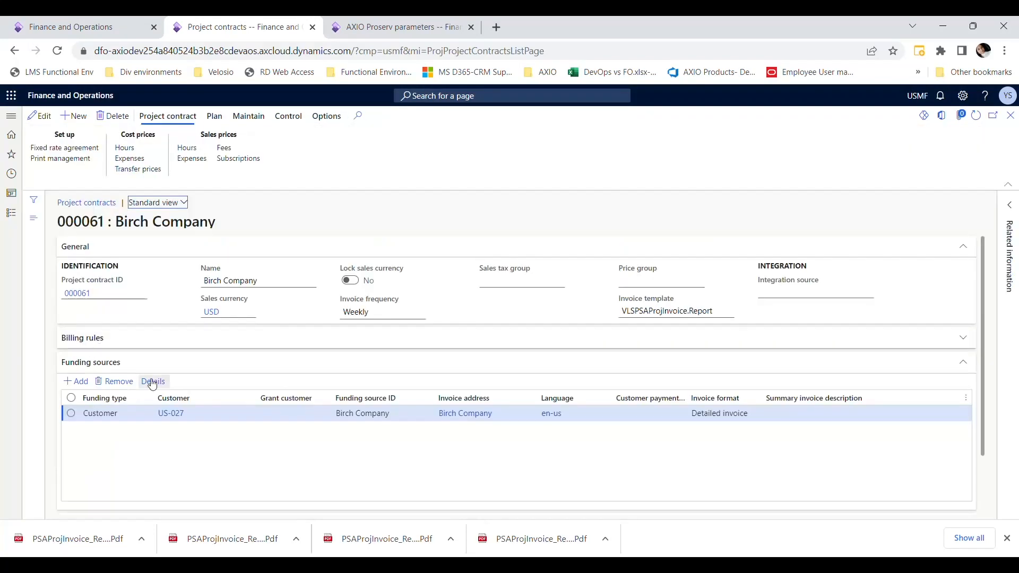
left_click(154, 382)
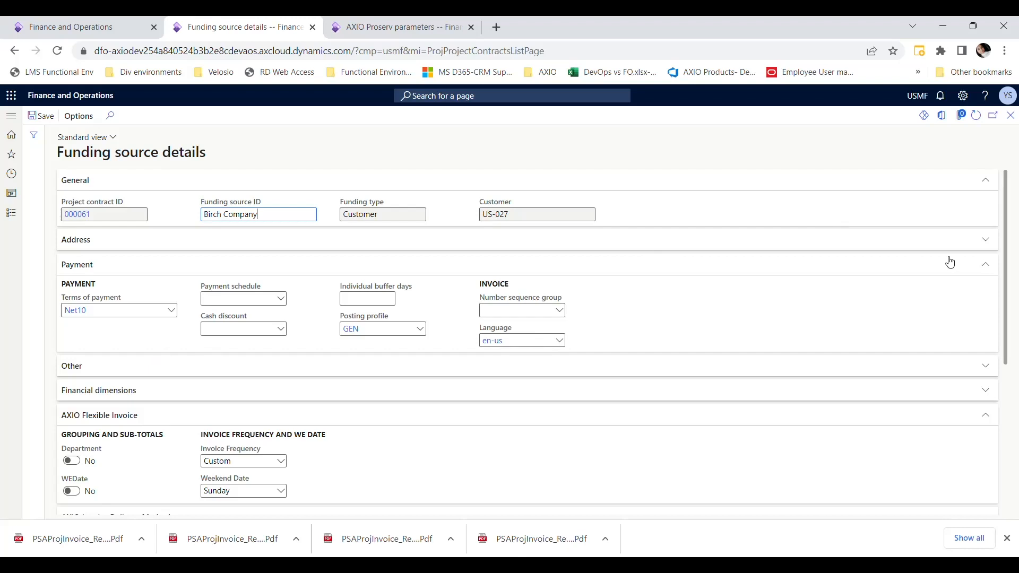
left_click_drag(1007, 251, 1008, 362)
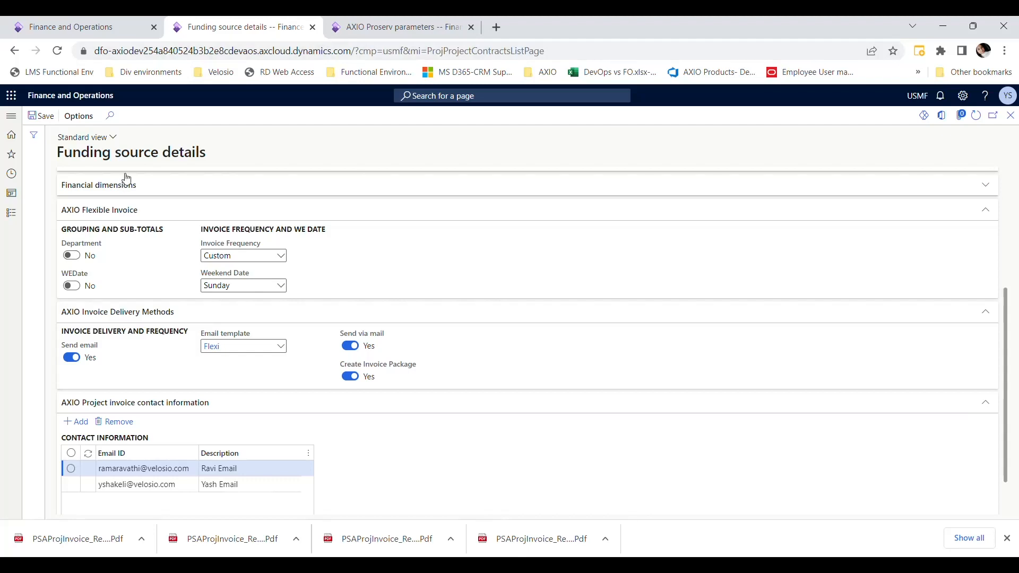
- Enable employee and job title for grouping and sub-totals in the flexible invoice parameters, and refresh the Birch Company funding source details
left_click(336, 33)
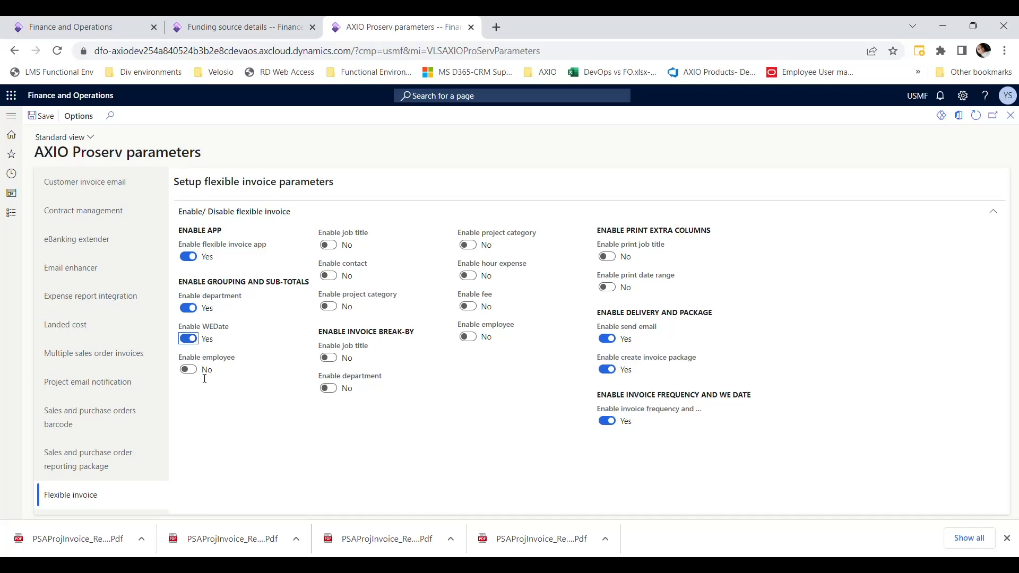
left_click(190, 371)
left_click(329, 245)
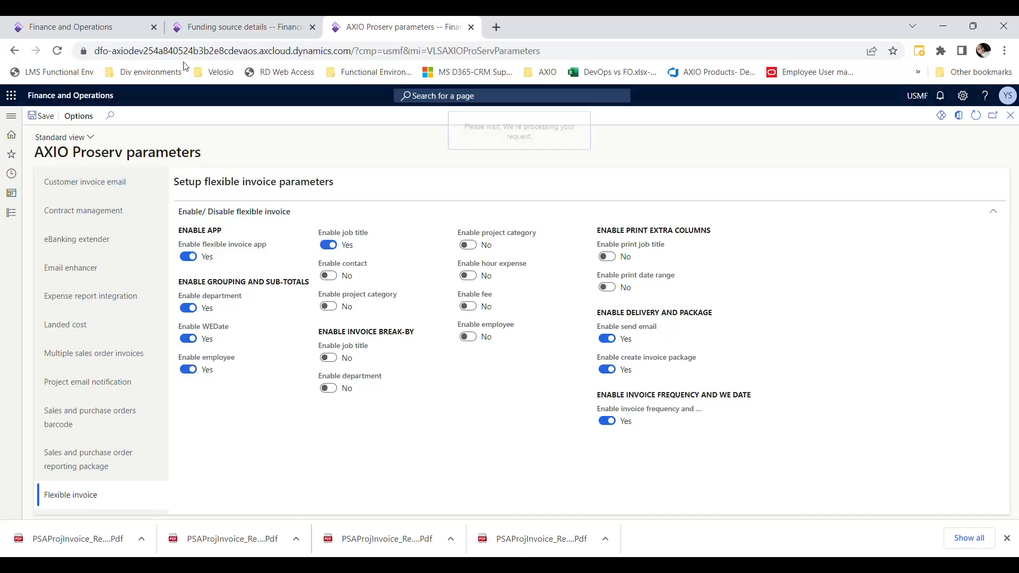
left_click(271, 24)
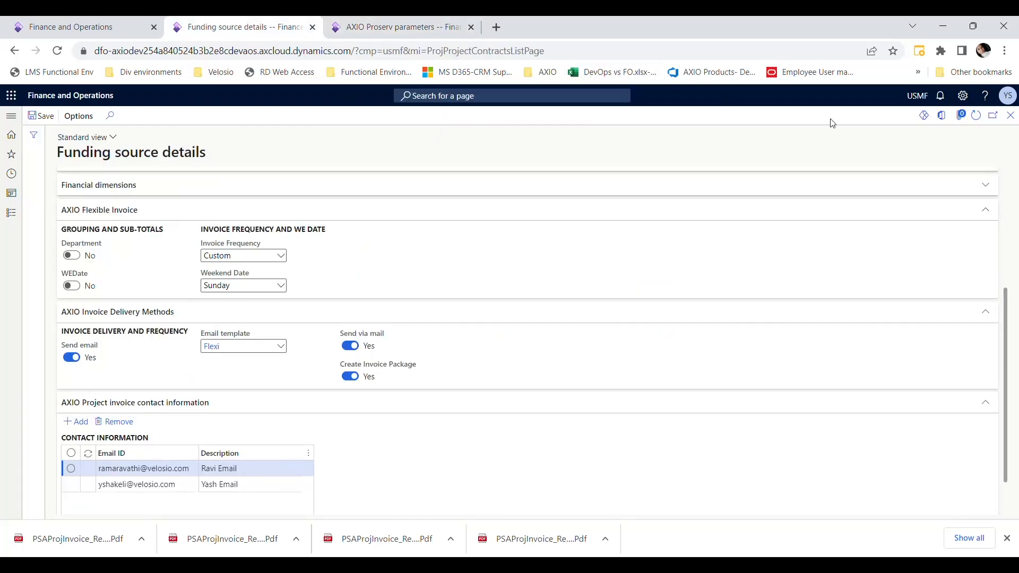
left_click(979, 118)
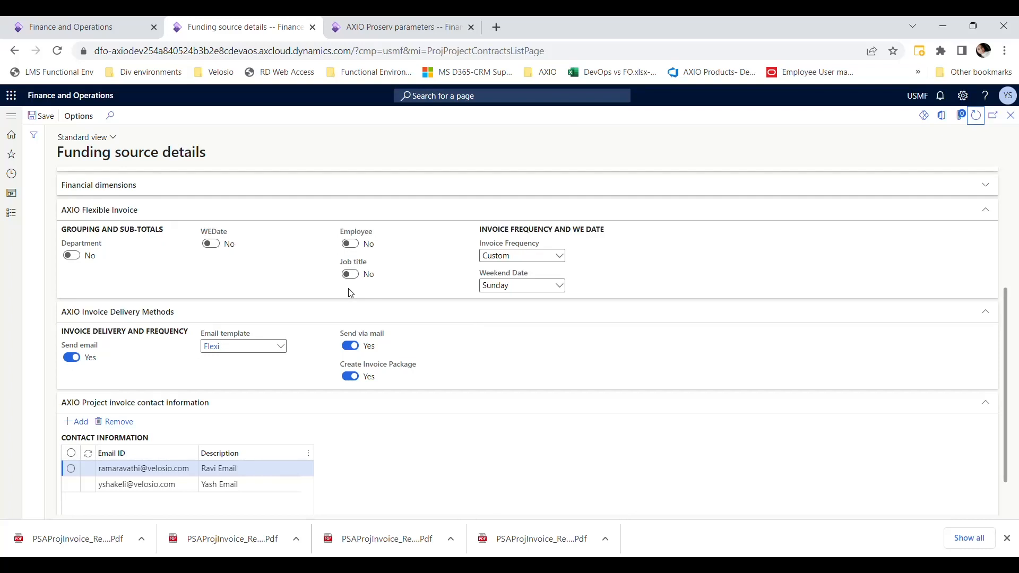
- In the AXIO ProServ parameters, enable invoice break-by for job title, department and project category, and save
left_click(361, 32)
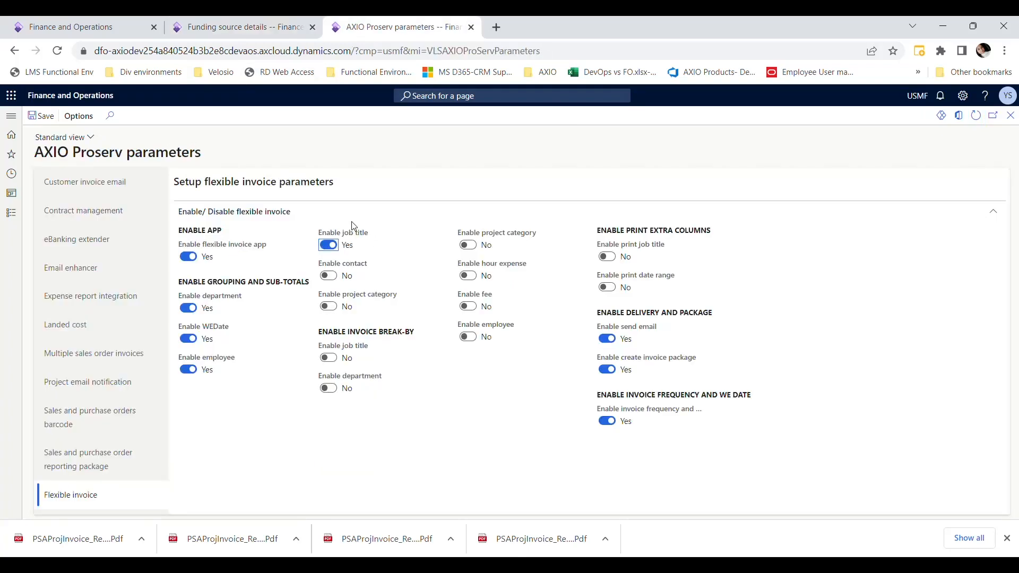
left_click(219, 27)
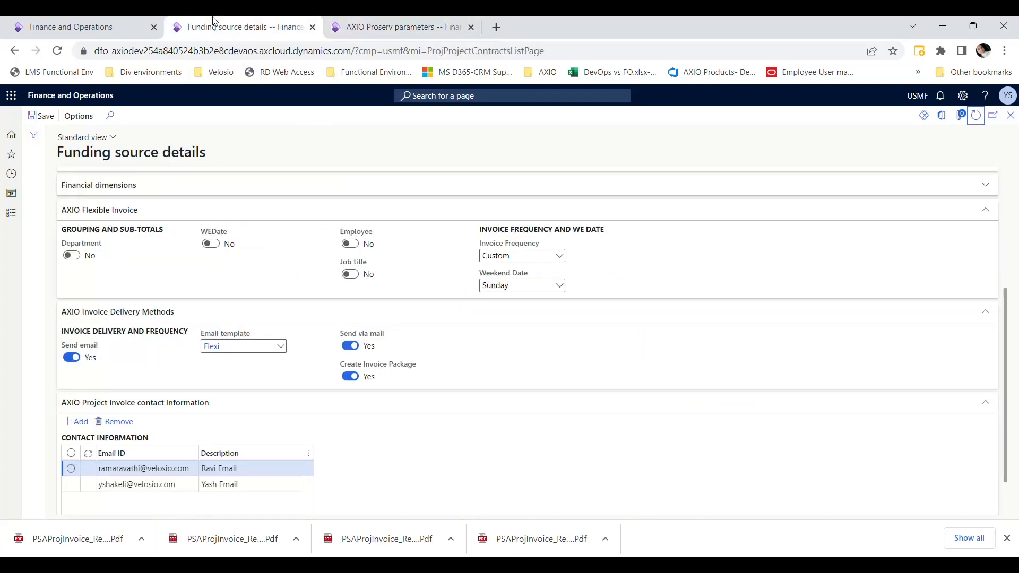
left_click(393, 27)
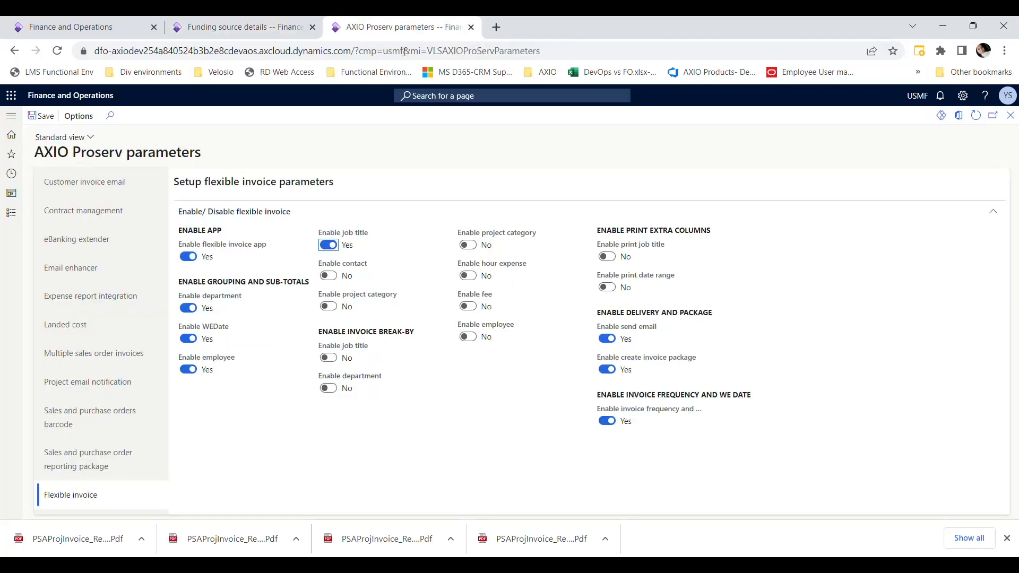
left_click(329, 359)
left_click(331, 388)
left_click(470, 245)
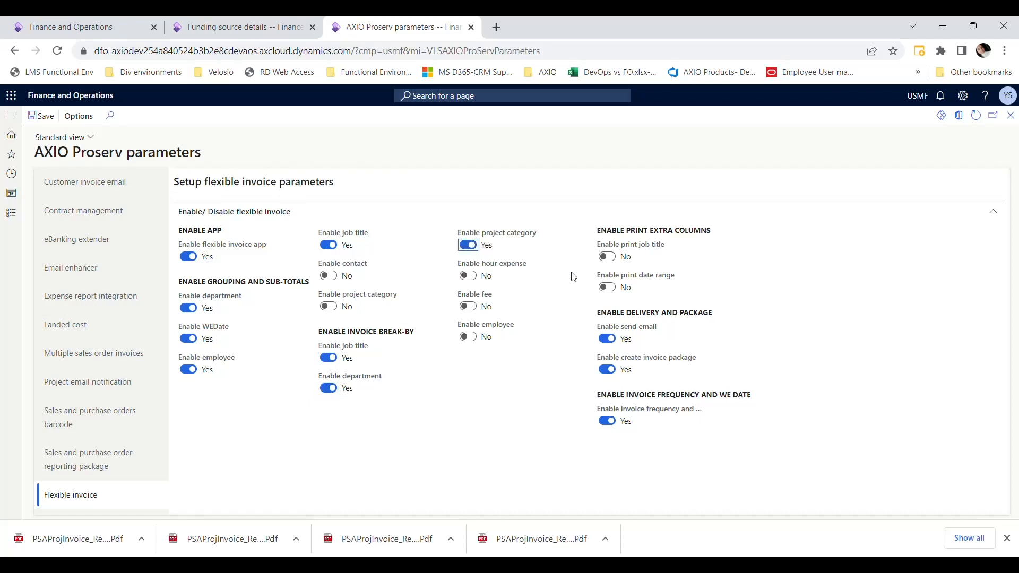
left_click(48, 118)
left_click(606, 257)
left_click(604, 289)
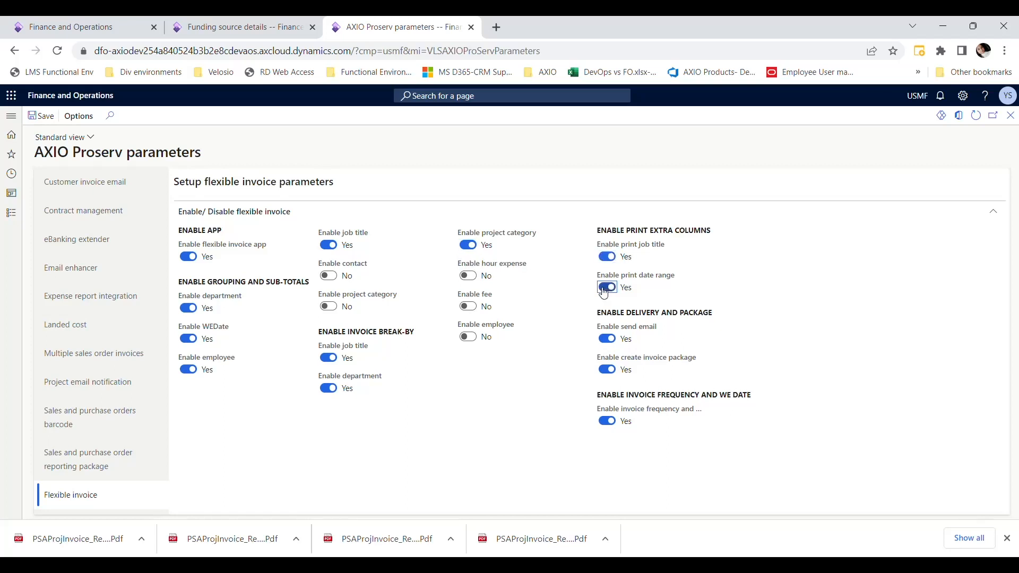
left_click(605, 288)
left_click(606, 257)
left_click(62, 115)
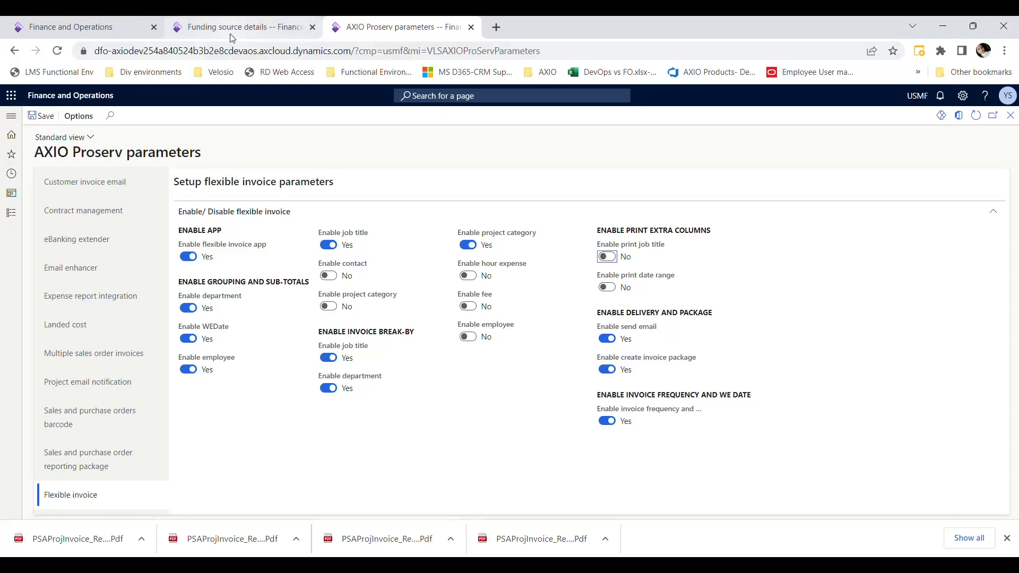
- Refresh the Birch Company funding source details, enable Department under Grouping and sub-totals, and save
left_click(230, 33)
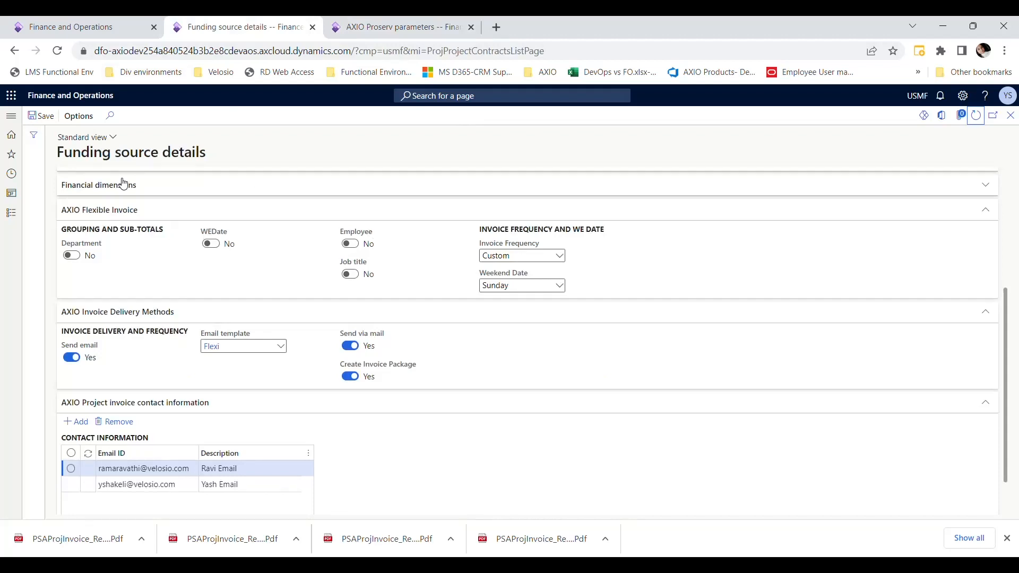
left_click(976, 116)
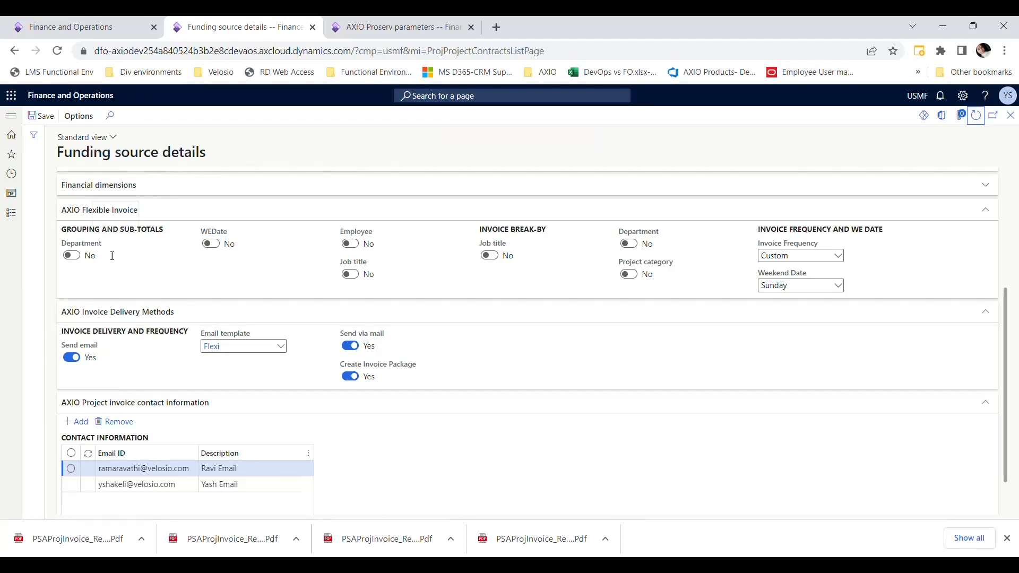
left_click(71, 256)
left_click(40, 116)
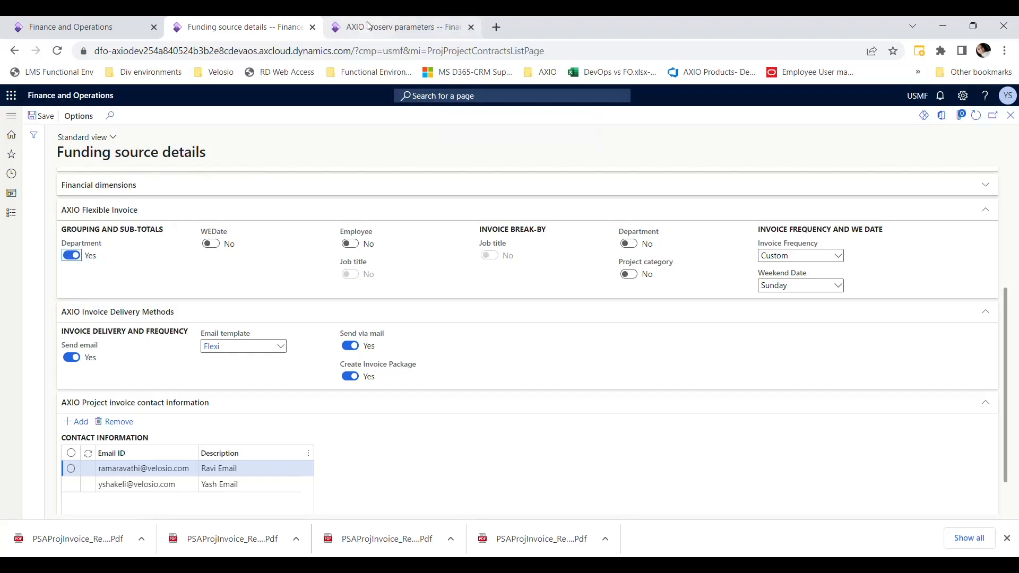
- Open the project invoices list from the Project management and accounting module
left_click(395, 28)
left_click(21, 220)
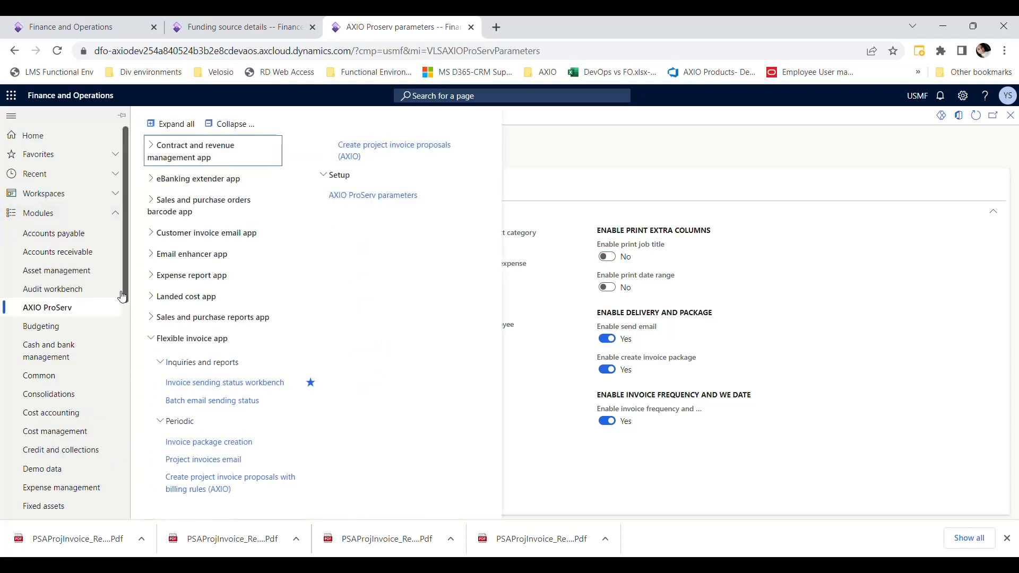
scroll(106, 345, "down", 6)
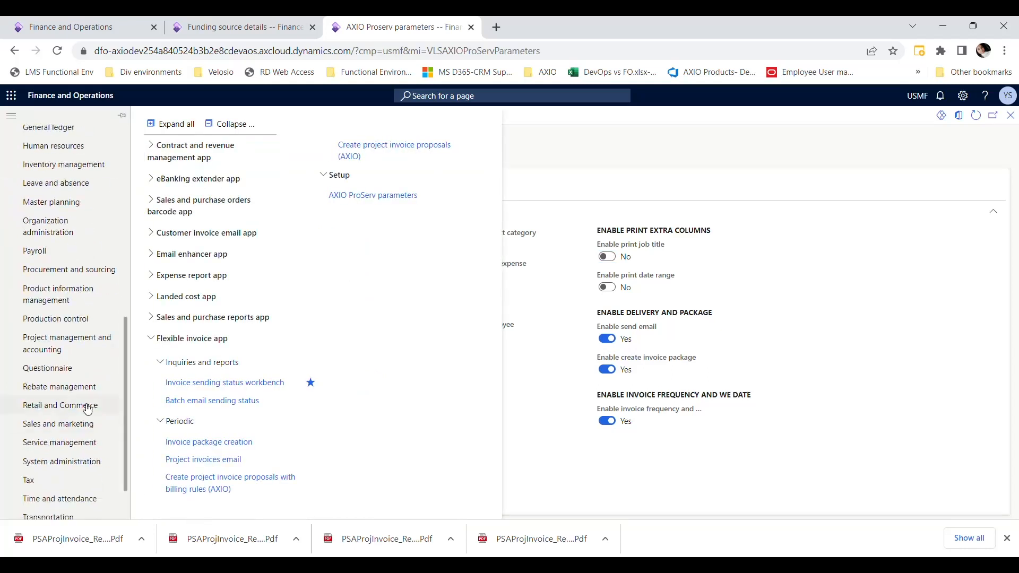
left_click(71, 340)
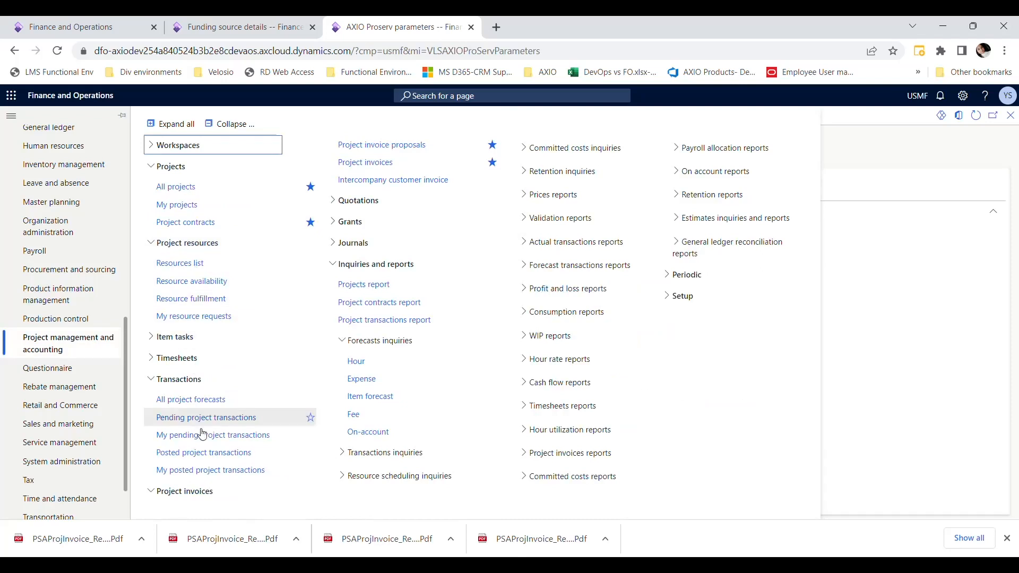
left_click(397, 162)
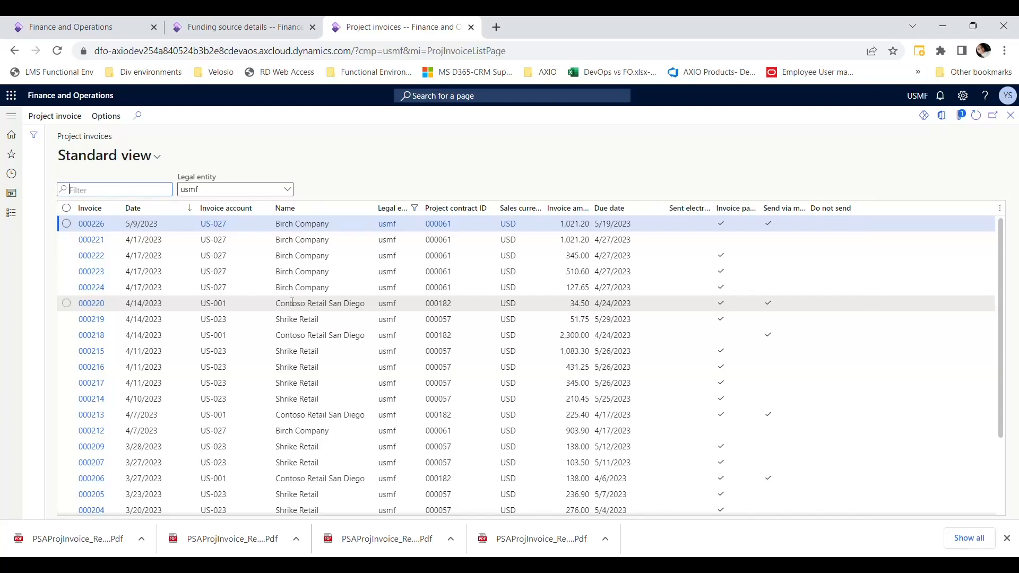
- Generate the original view of the Birch Company invoice dated 5/9/2023
left_click(67, 224)
left_click(76, 118)
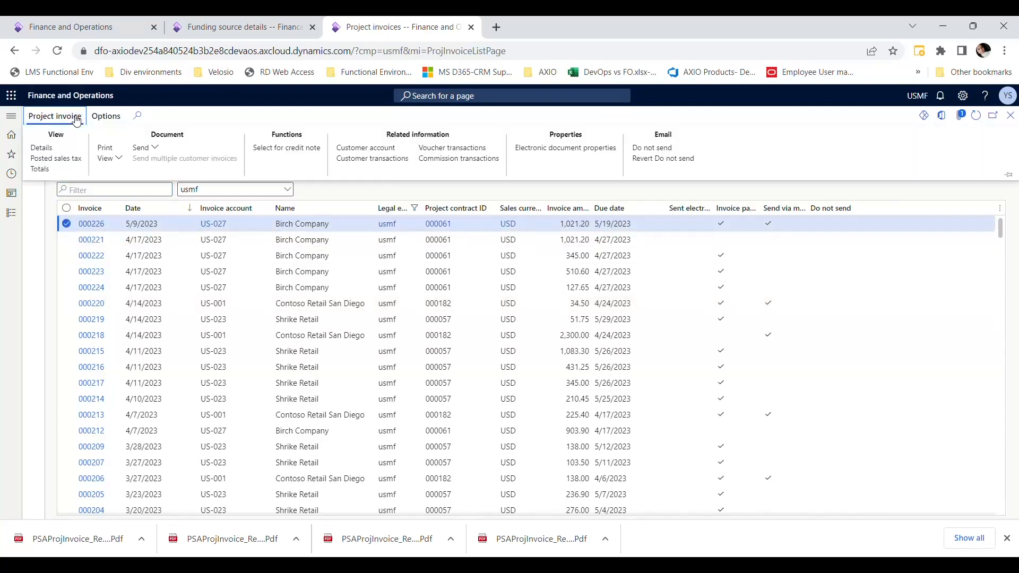
left_click(118, 158)
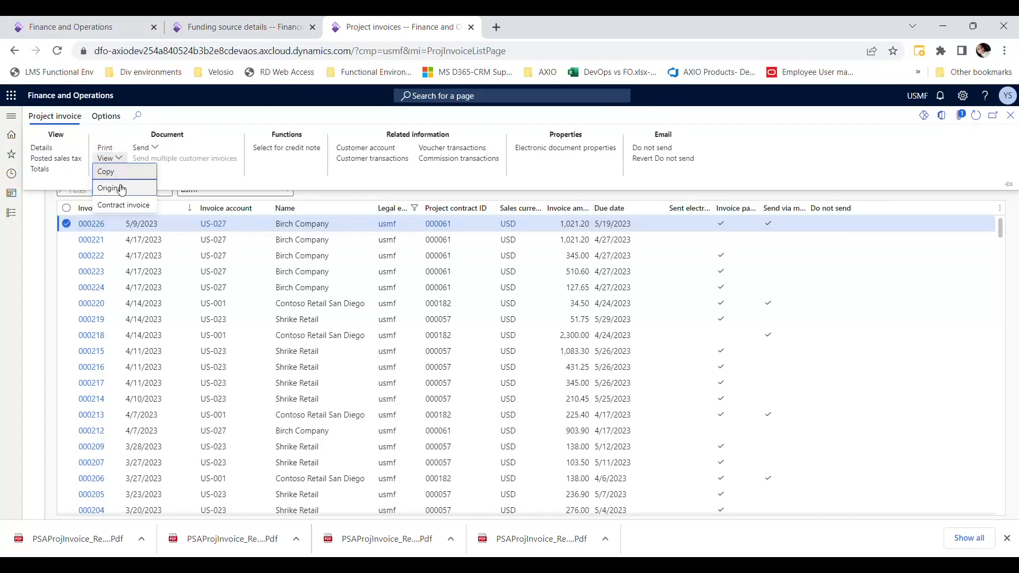
left_click(122, 189)
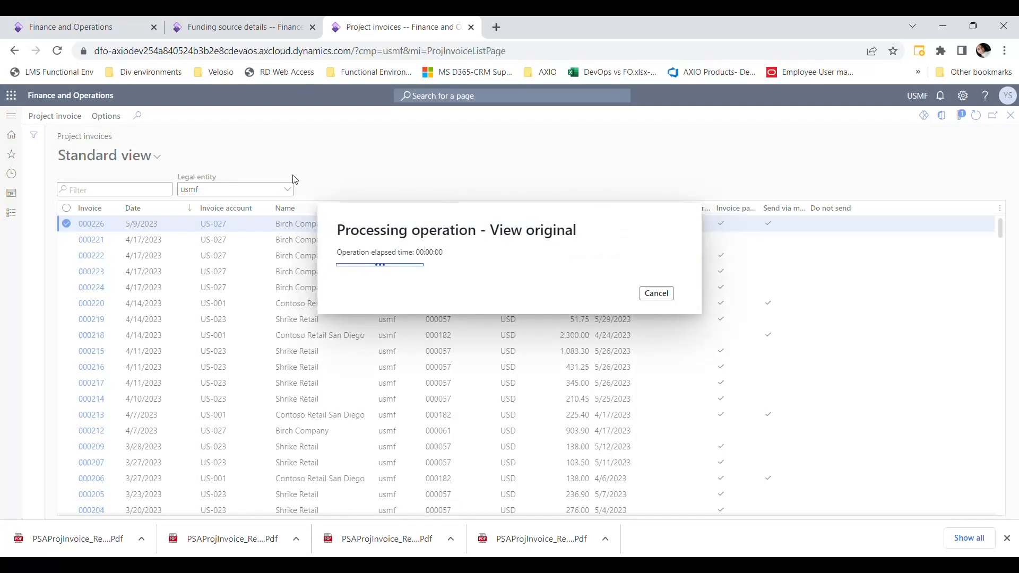
- In the Contoso Retail San funding source details, enable Department under Grouping and sub-totals
left_click(270, 32)
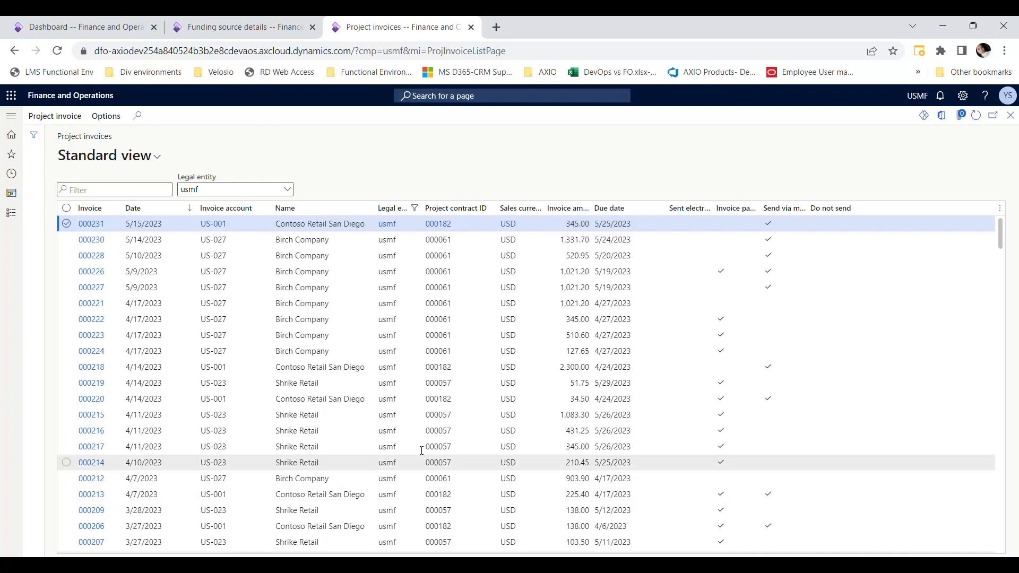
left_click(247, 28)
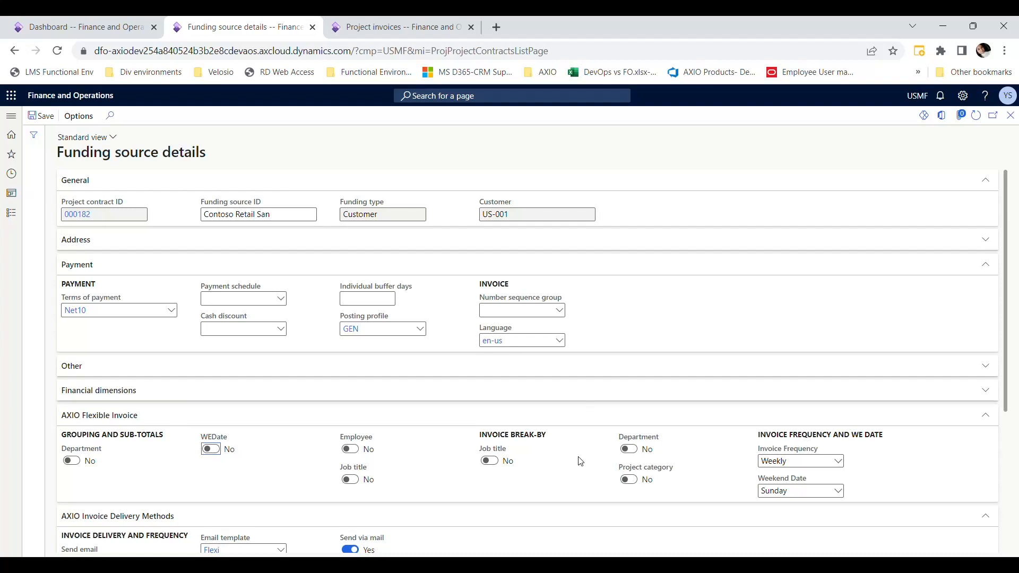
left_click(182, 480)
left_click(70, 461)
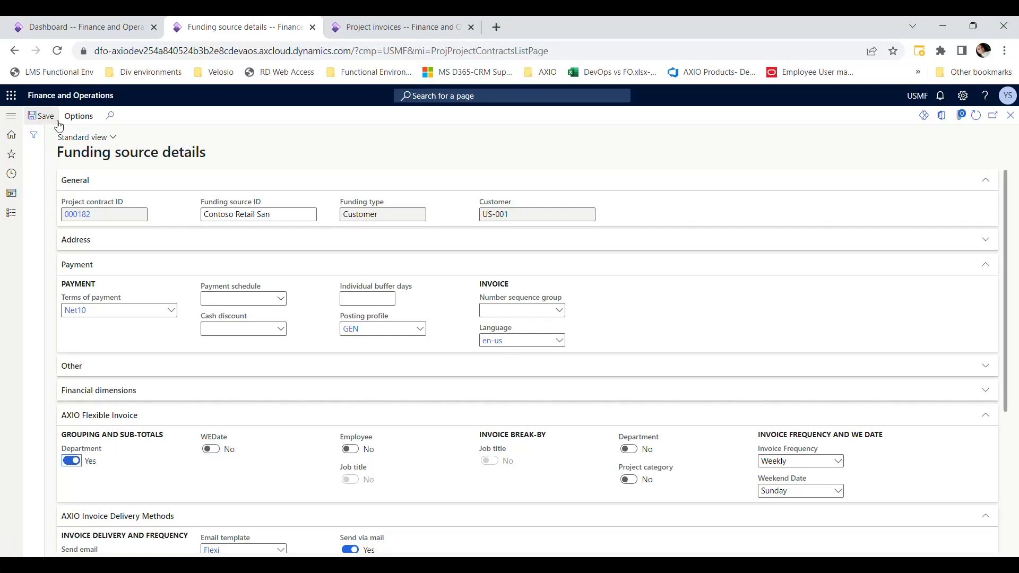
- In the project invoices list, view the original of the Contoso Retail San Diego invoice dated 5/15/2023
left_click(390, 29)
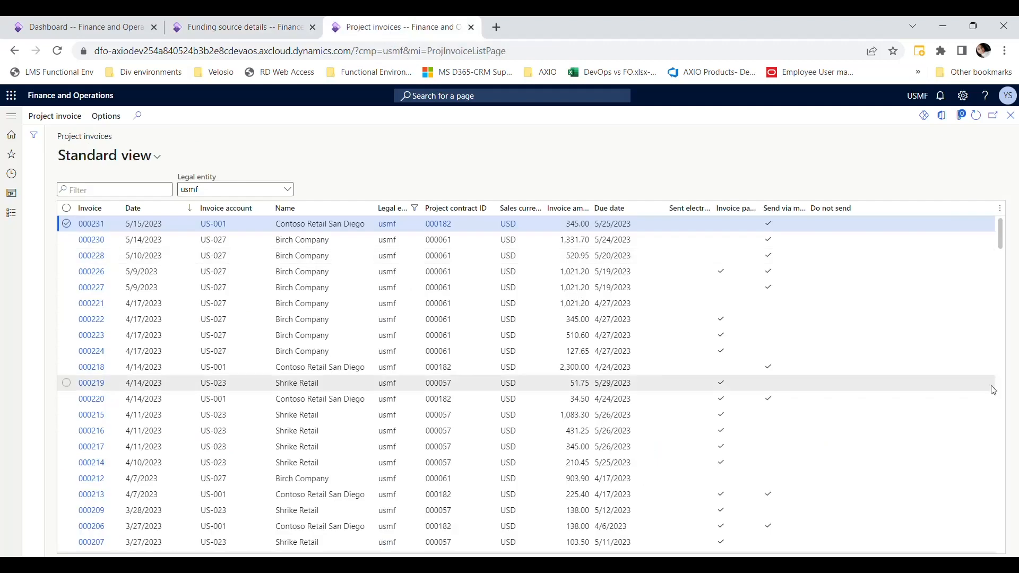
left_click(67, 223)
left_click(55, 115)
left_click(112, 158)
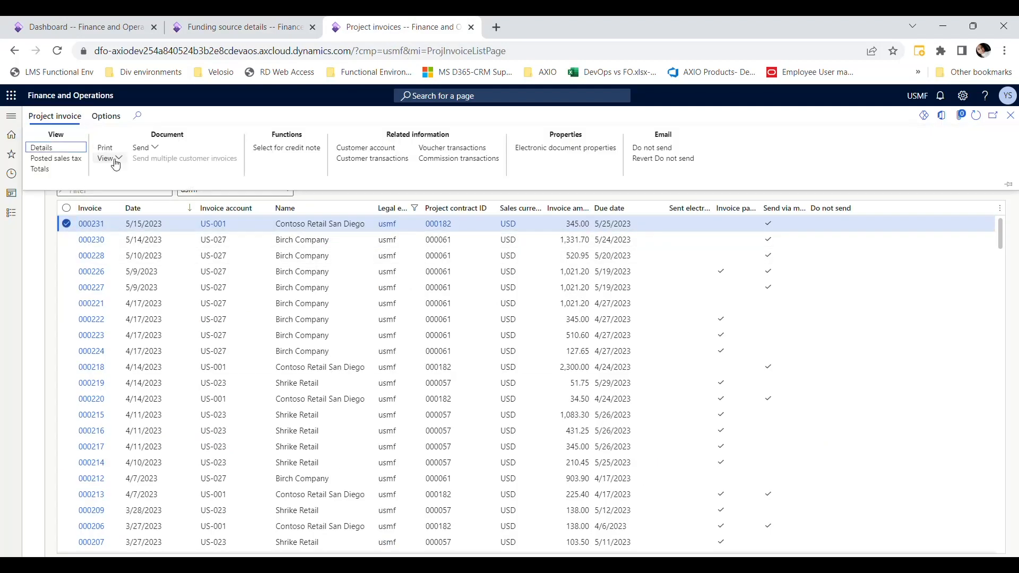
left_click(112, 158)
left_click(113, 158)
left_click(107, 185)
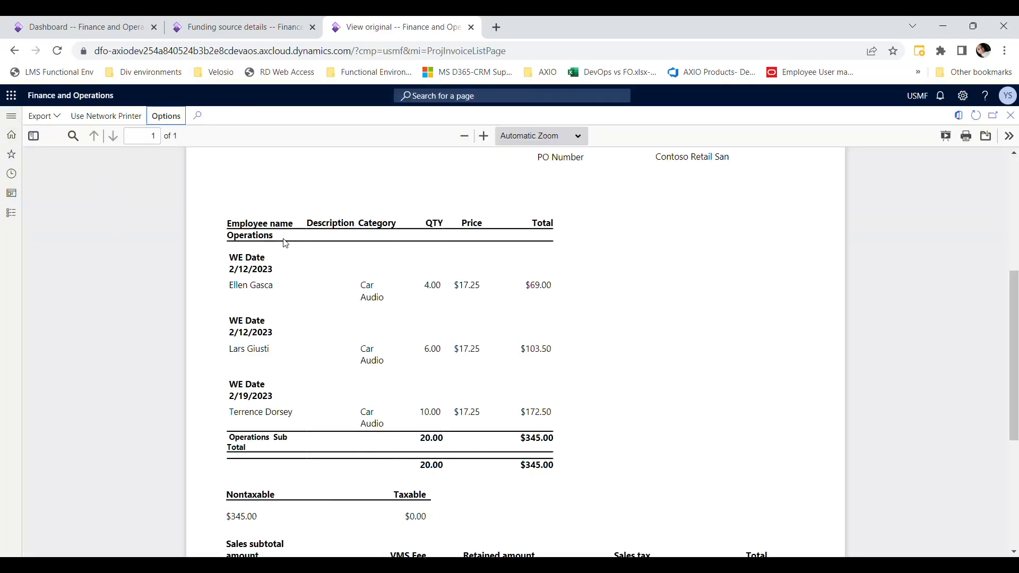
- Examine the Operations department grouping and its sub-total on the displayed invoice
left_click(284, 239)
left_click_drag(276, 243, 241, 236)
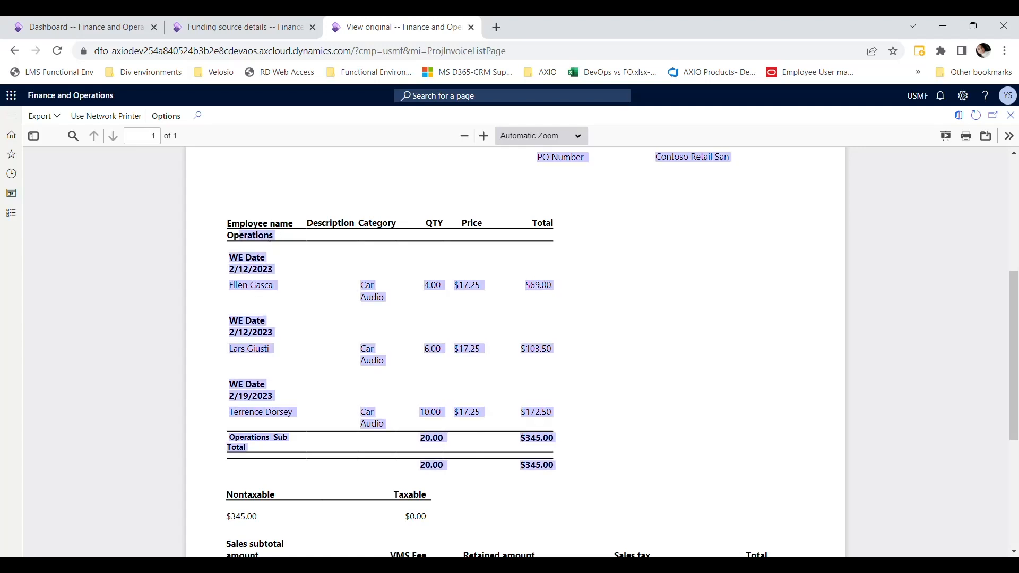
left_click(214, 260)
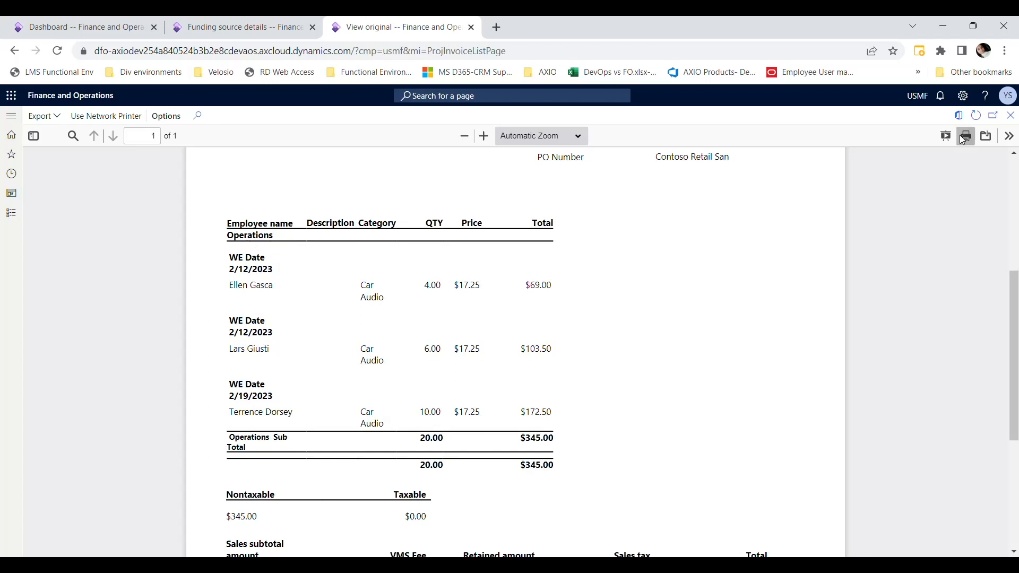
- In the Contoso Retail San funding source's grouping and sub-totals, disable Department and enable WEDate
left_click(1010, 116)
left_click(265, 28)
left_click(71, 460)
left_click(210, 449)
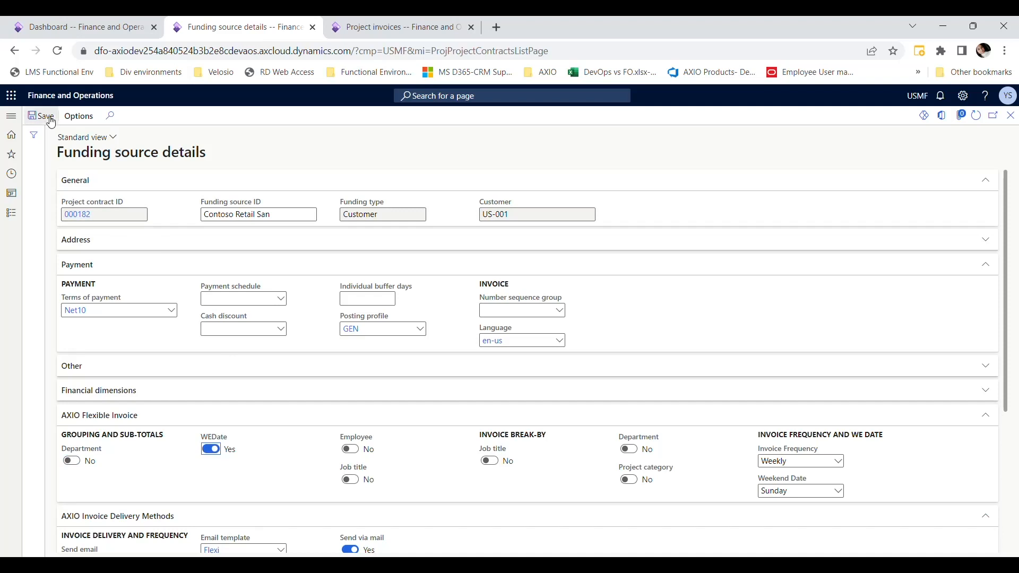
- Refresh the project invoices and view the original Contoso Retail San Diego invoice dated 5/15/2023 to examine its WE date grouping
key("ctrl+Tab")
left_click(66, 226)
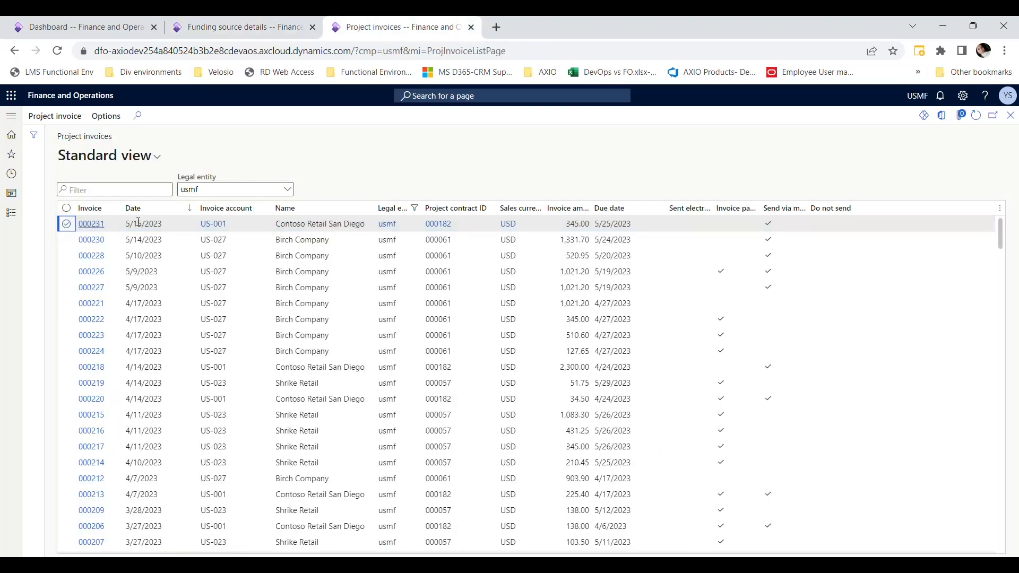
left_click(976, 116)
left_click(67, 224)
left_click(54, 117)
left_click(115, 159)
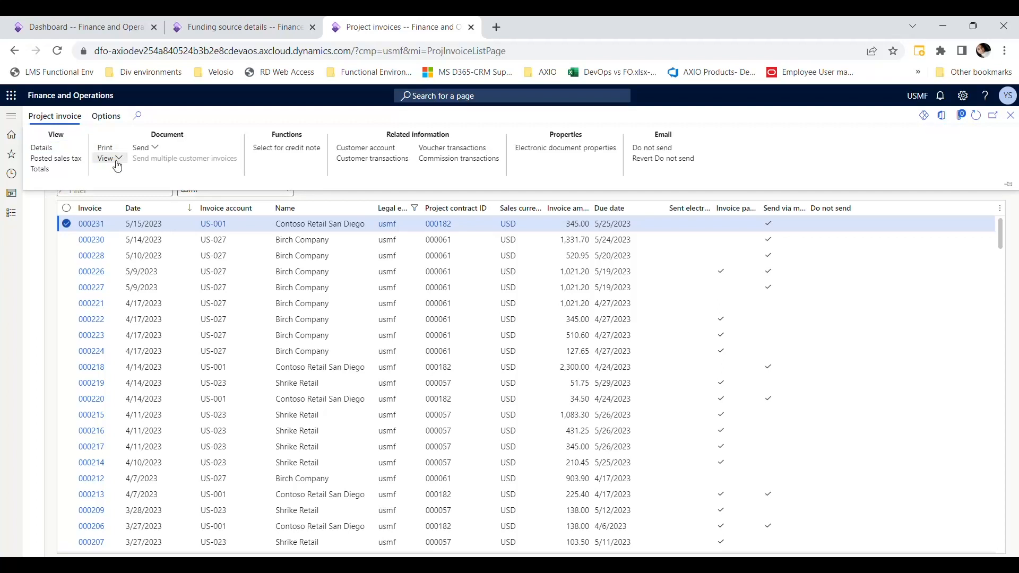
left_click(120, 192)
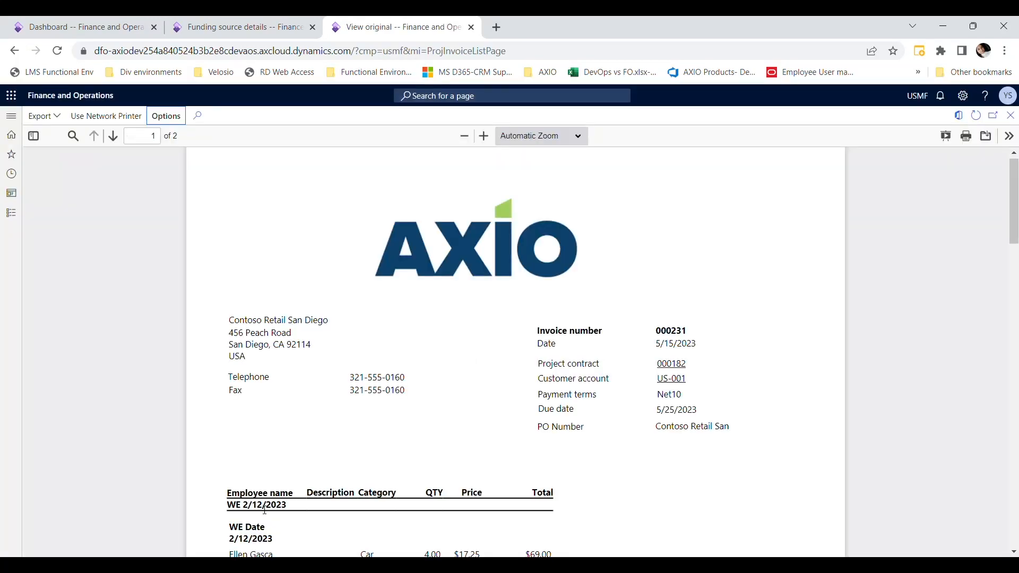
left_click_drag(1016, 216, 1017, 268)
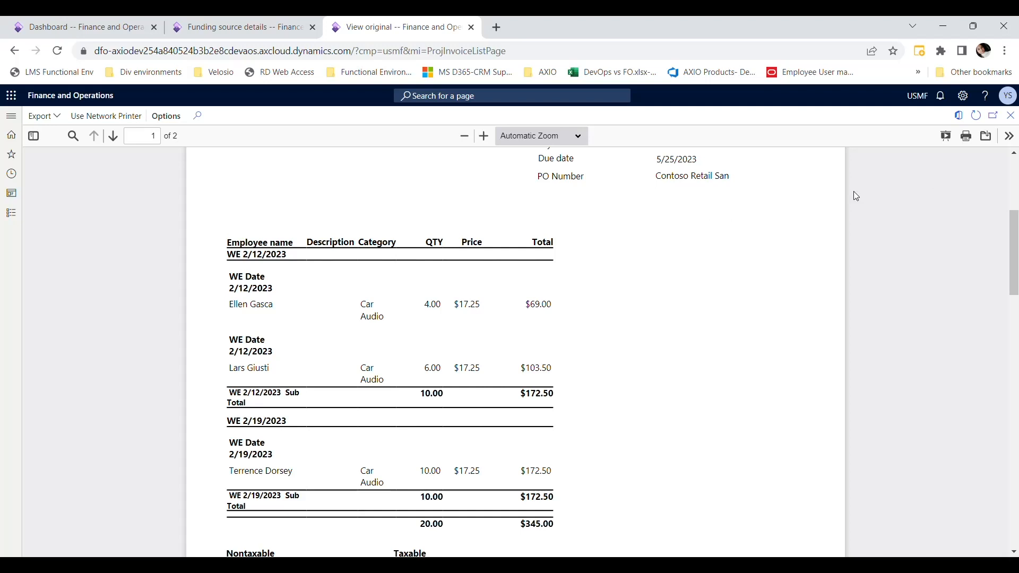
- In the Contoso Retail San funding source's grouping and sub-totals, disable WEDate and enable Employee
left_click(1010, 115)
left_click(202, 21)
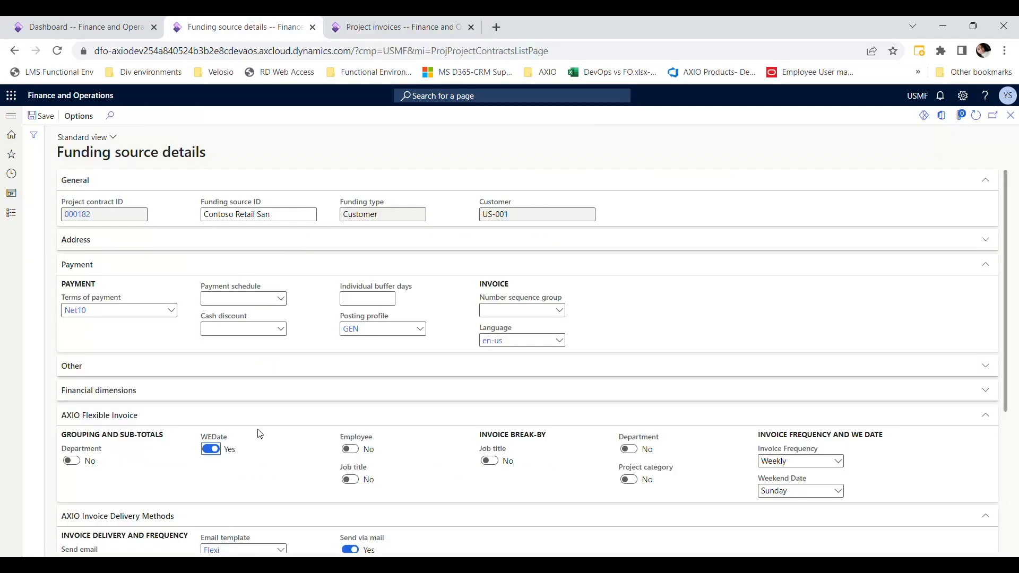
left_click(211, 448)
left_click(350, 449)
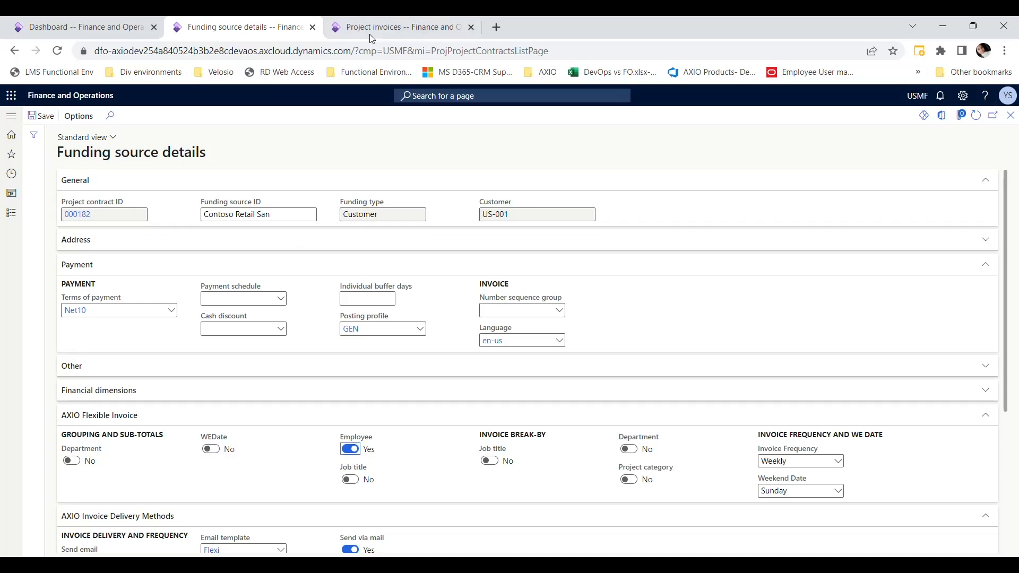
- Refresh the project invoices and view the original Contoso Retail San Diego invoice dated 5/15/2023 to examine its employee grouping
left_click(350, 27)
left_click(66, 223)
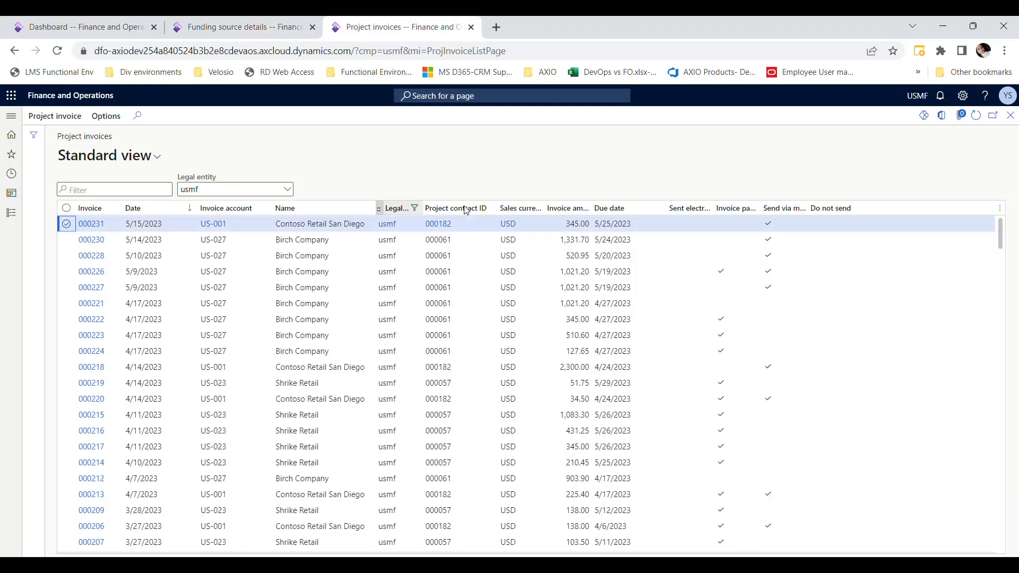
left_click(976, 116)
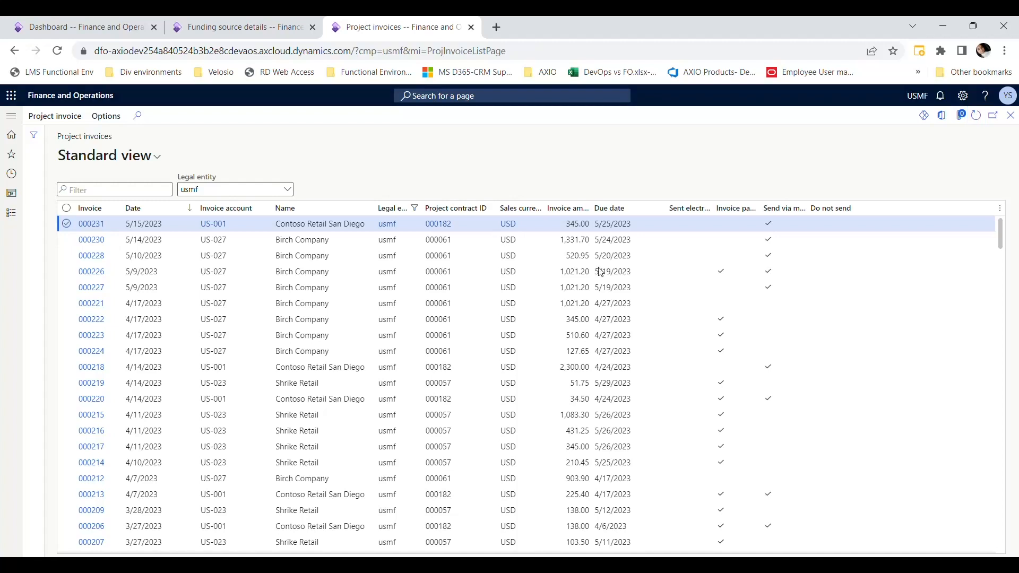
left_click(65, 225)
left_click(54, 116)
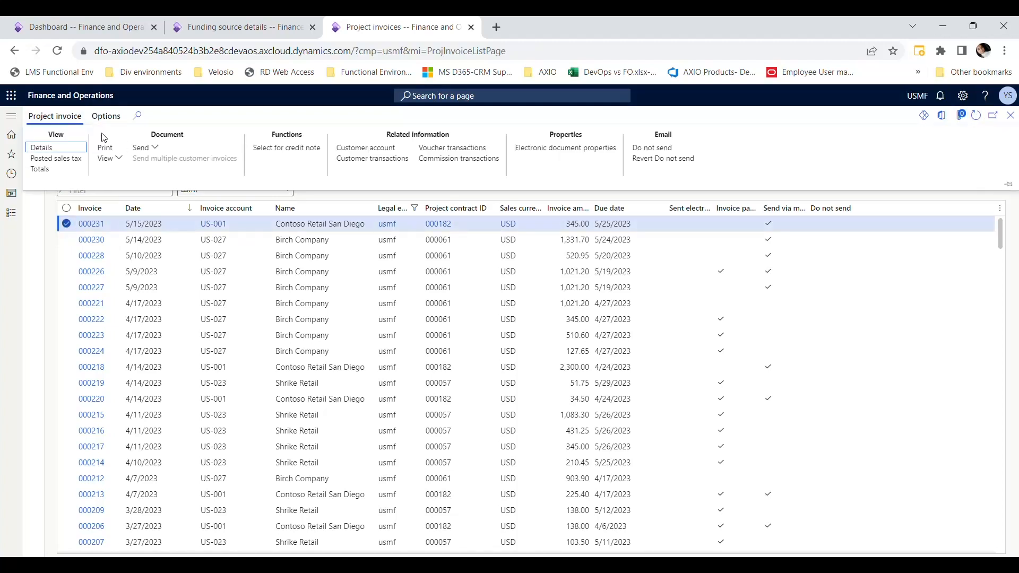
left_click(113, 158)
left_click(108, 186)
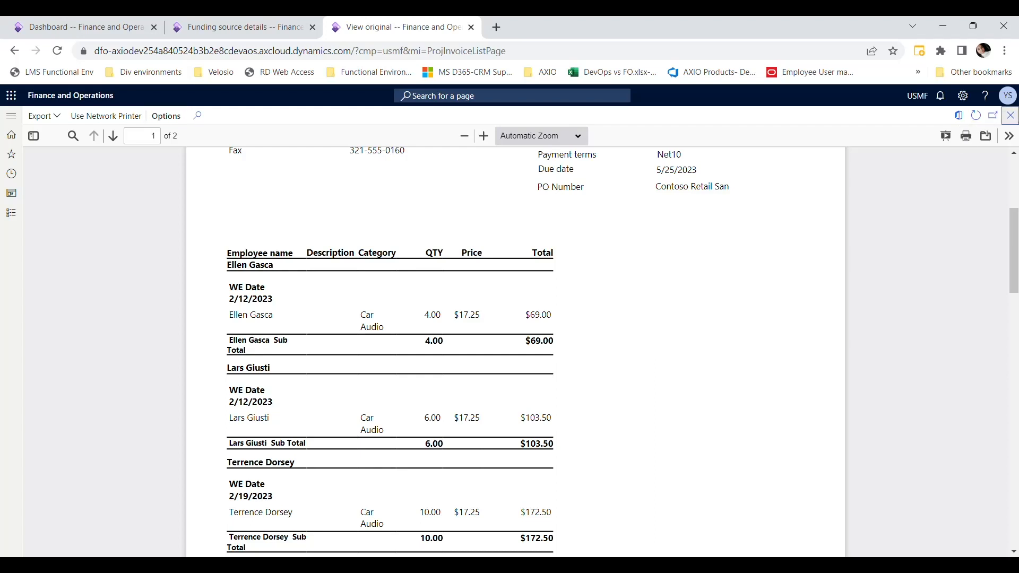
- In the Contoso Retail San funding source's grouping and sub-totals, disable Employee, enable Job title, and save the record
left_click(1010, 115)
left_click(238, 27)
left_click(350, 449)
left_click(350, 479)
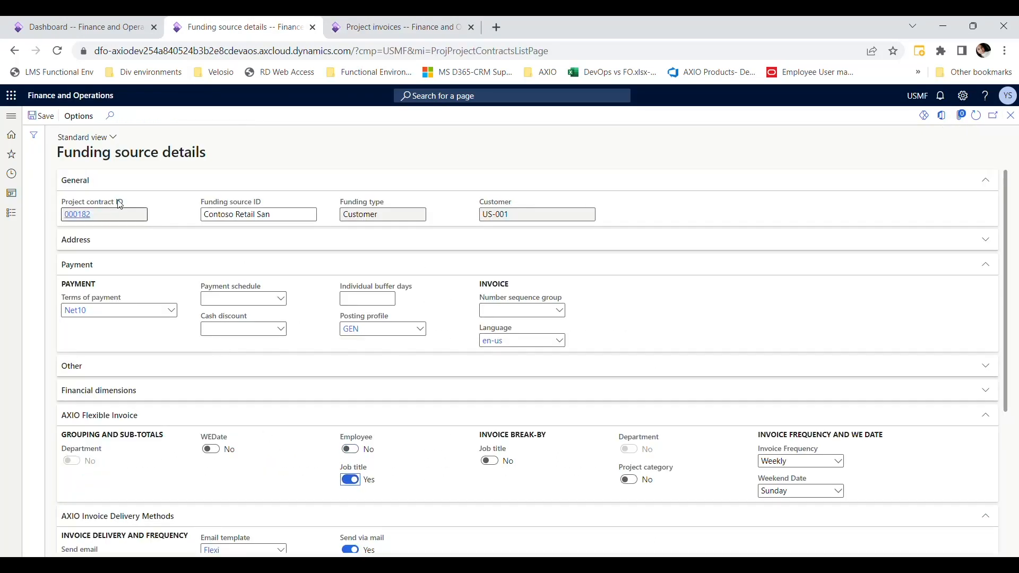
left_click(43, 116)
- Refresh the project invoices and view the original Contoso Retail San Diego invoice dated 5/15/2023 to examine its job title grouping
left_click(397, 27)
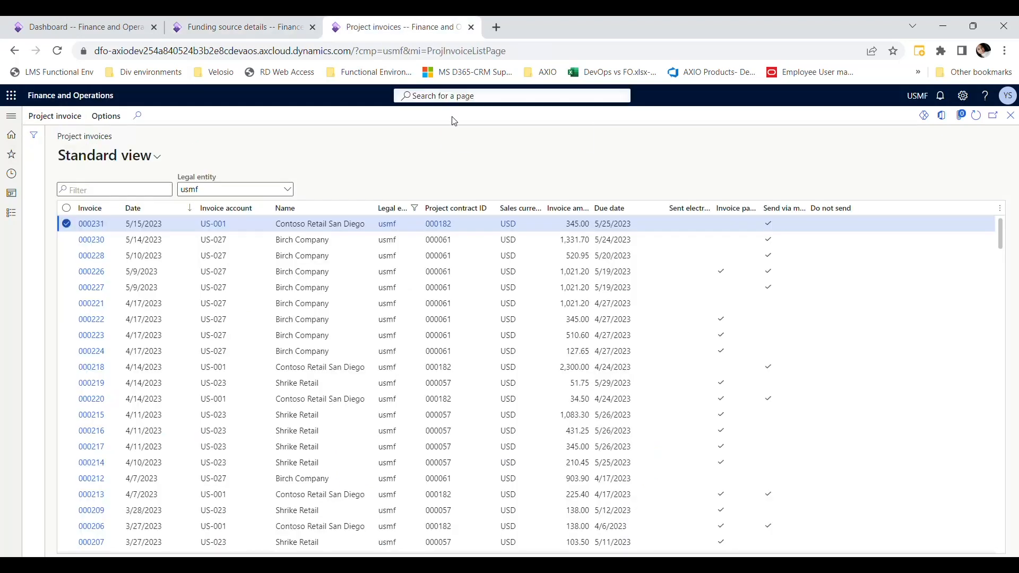
left_click(981, 120)
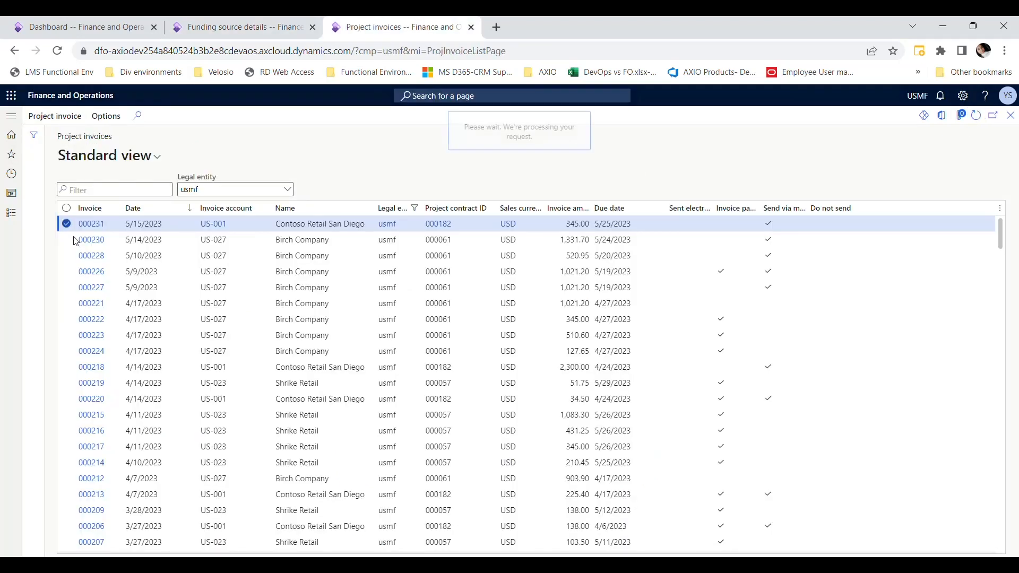
left_click(55, 116)
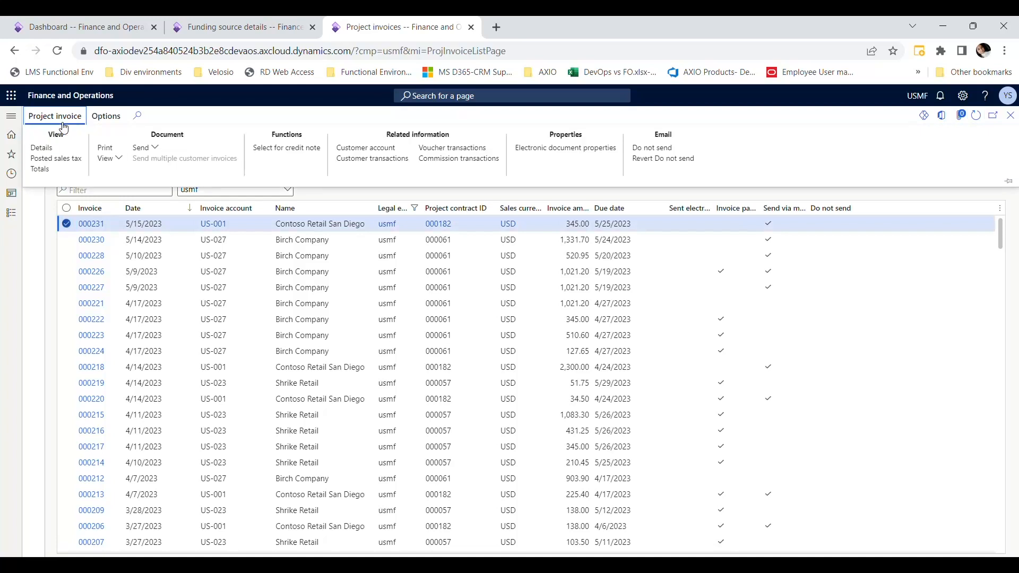
left_click(110, 158)
left_click(107, 187)
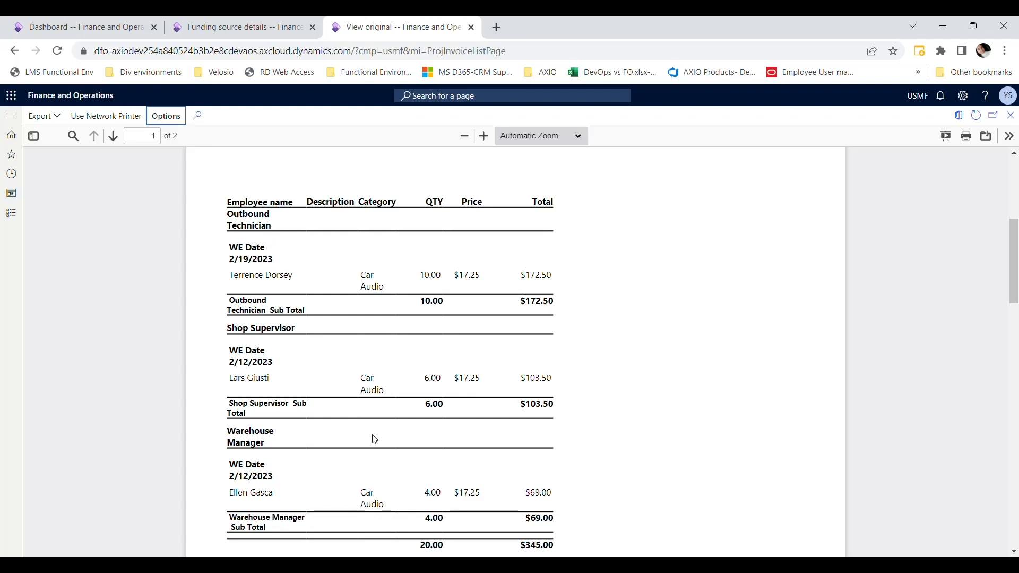
left_click(270, 444)
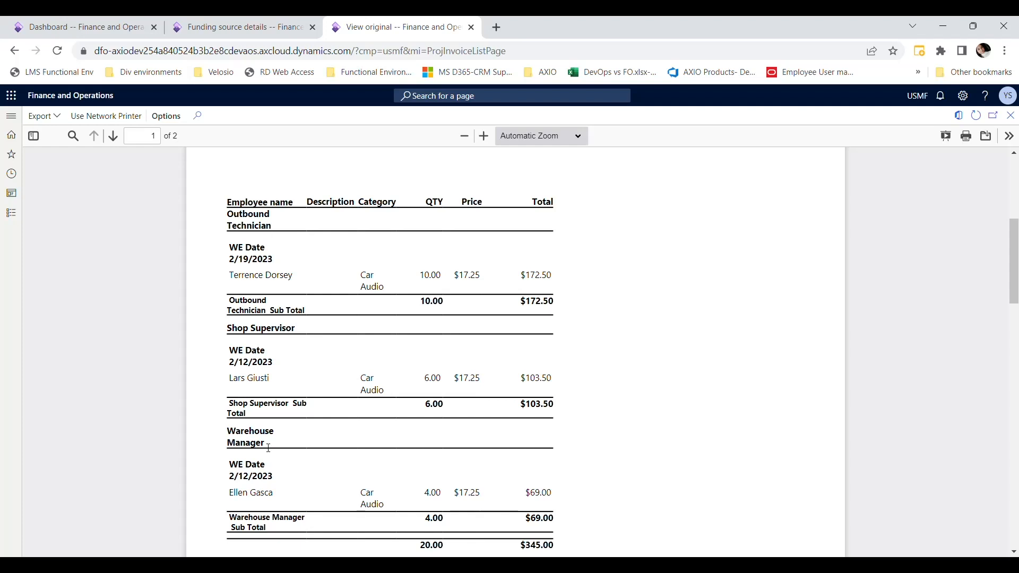